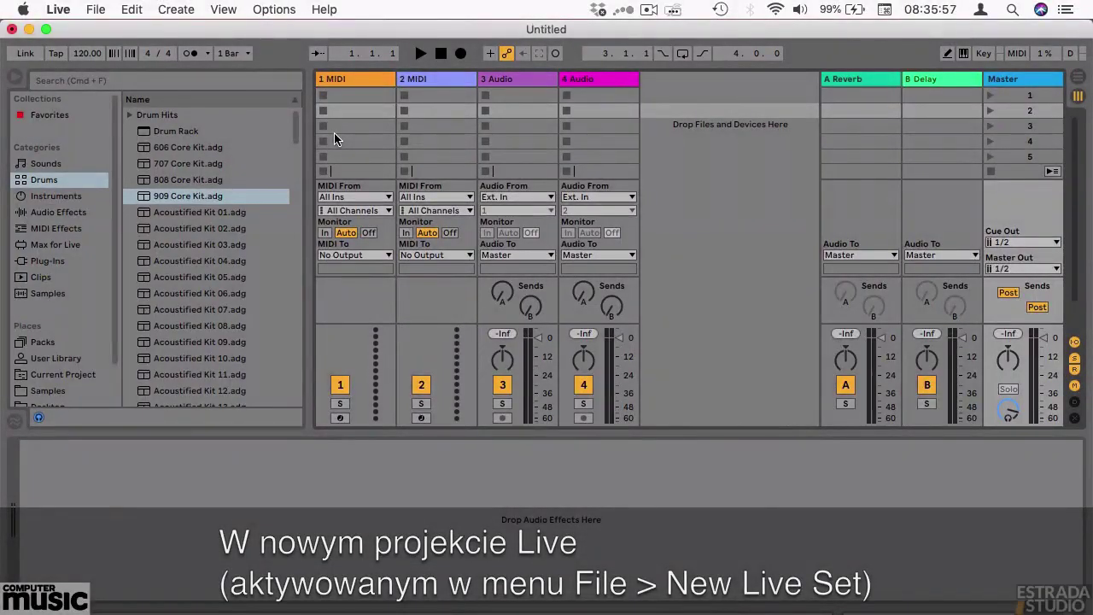
Step: Switch the new set to Arrangement View
left_click(96, 8)
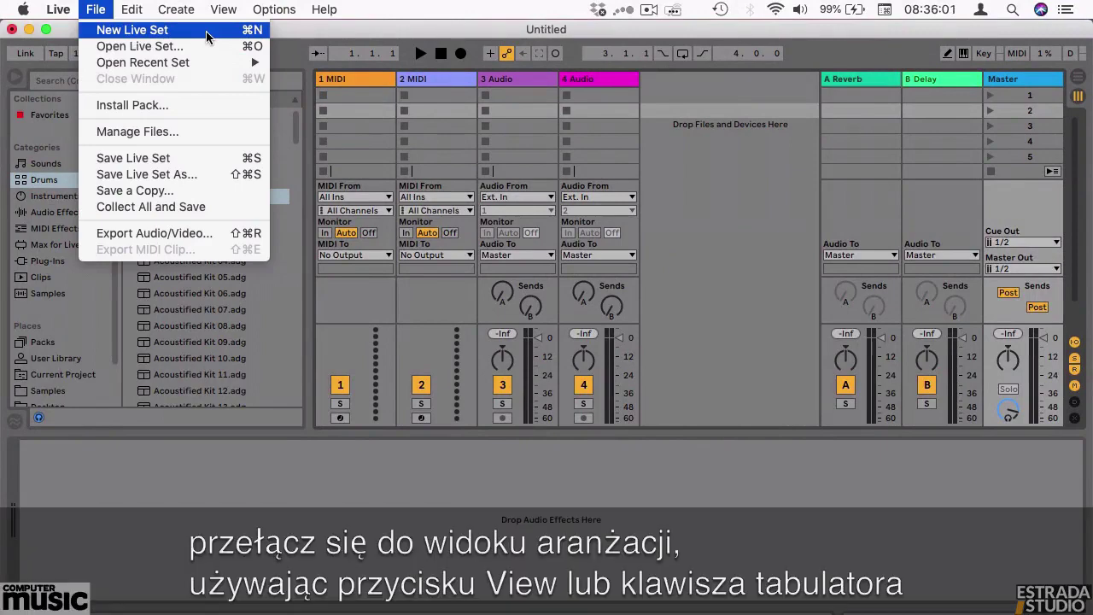
left_click(702, 30)
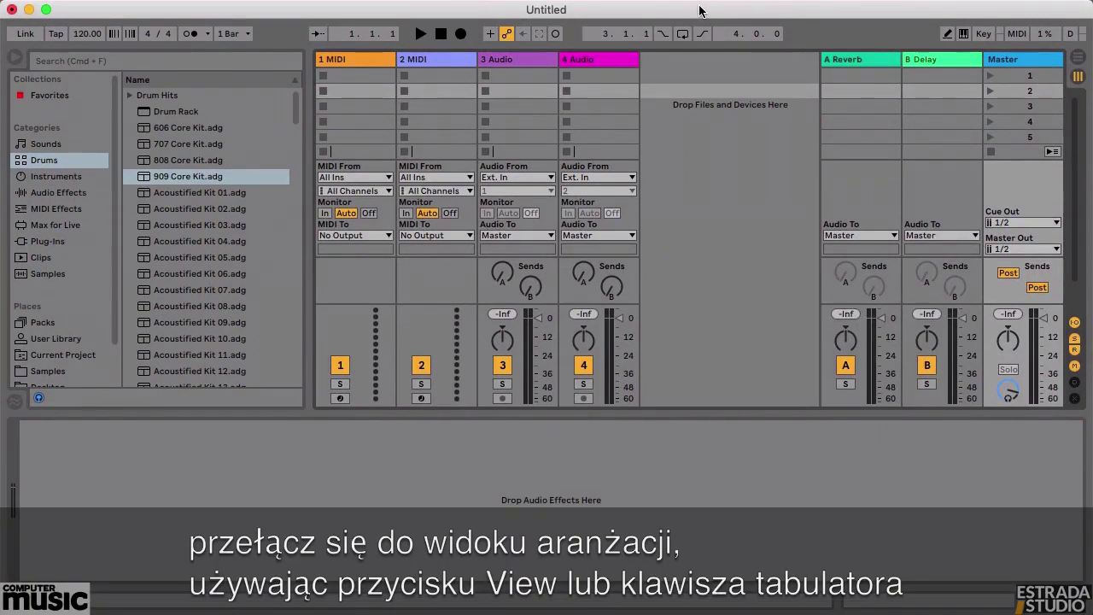
left_click(1078, 60)
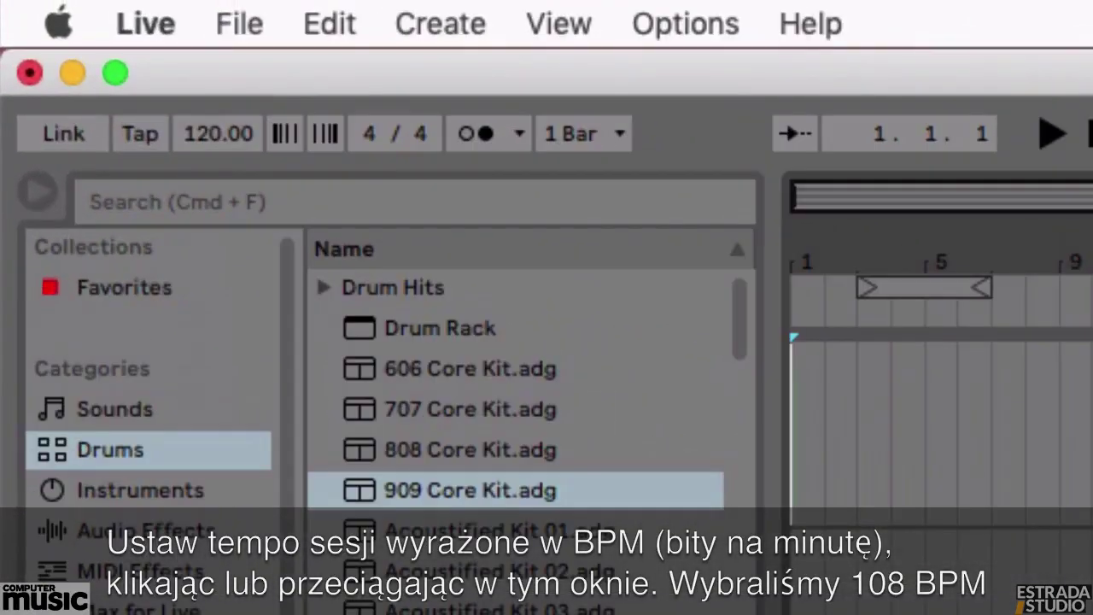
Step: Set the session tempo to 108 BPM
left_click(217, 128)
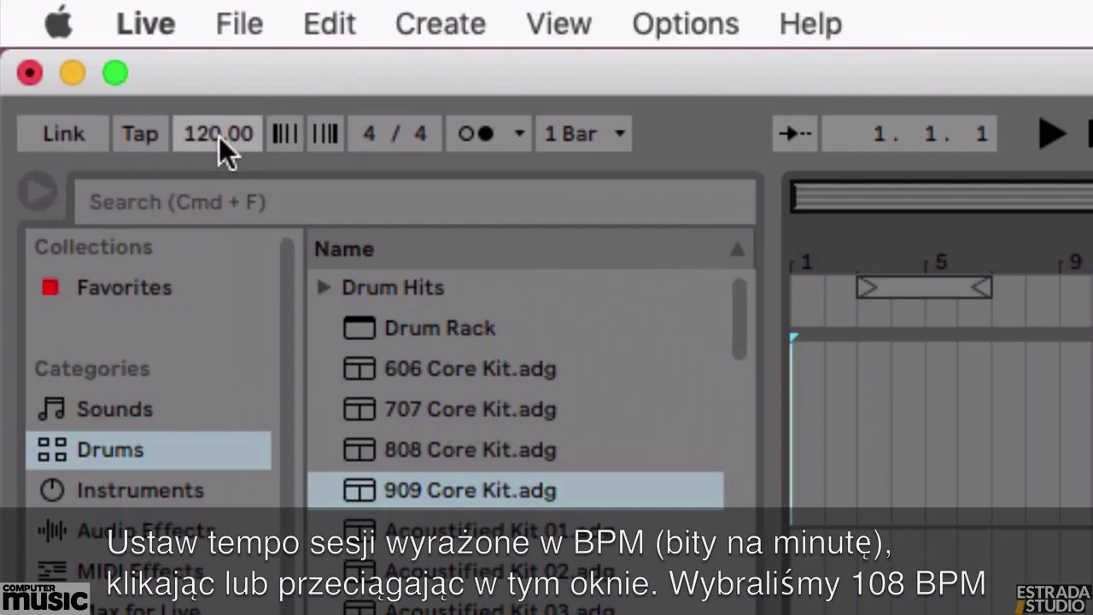
type("108")
key("Return")
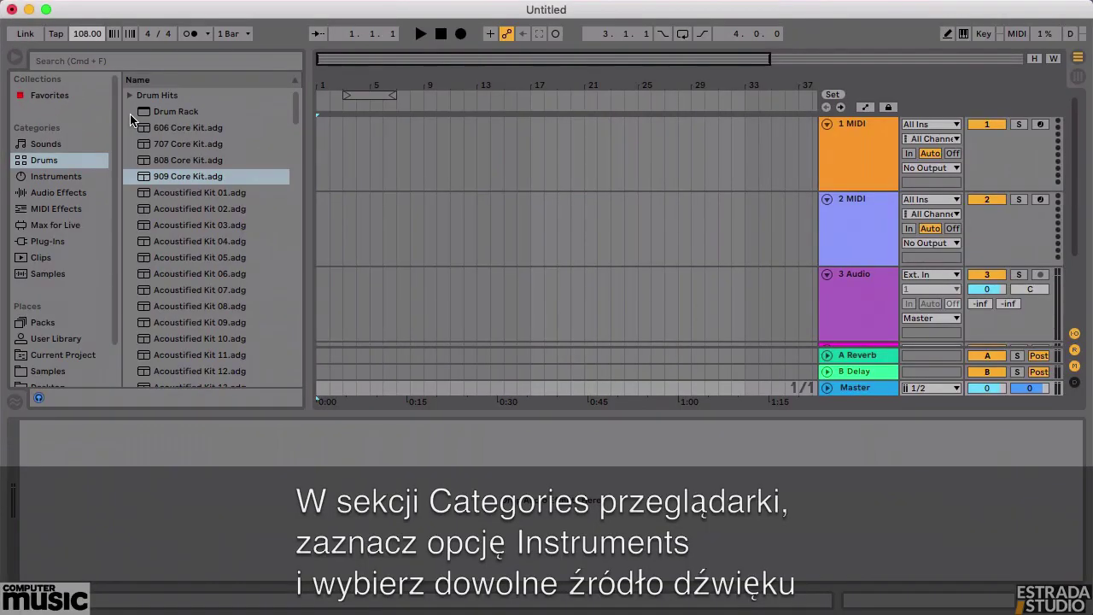
Step: Drag Wavetable onto MIDI track 1 and test a note with the computer MIDI keyboard
left_click(72, 179)
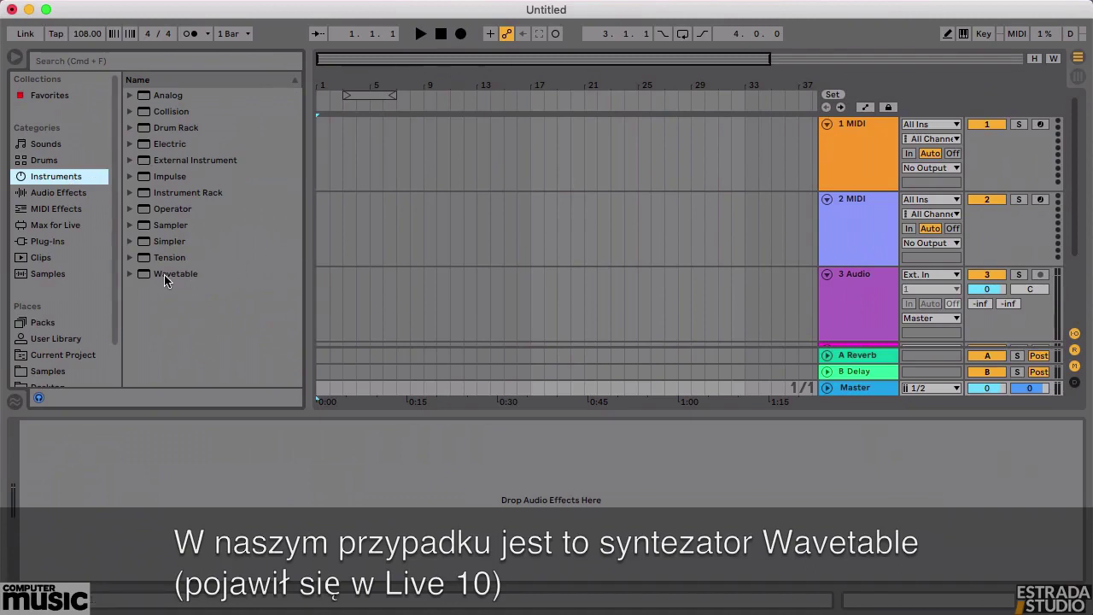
left_click_drag(164, 274, 792, 143)
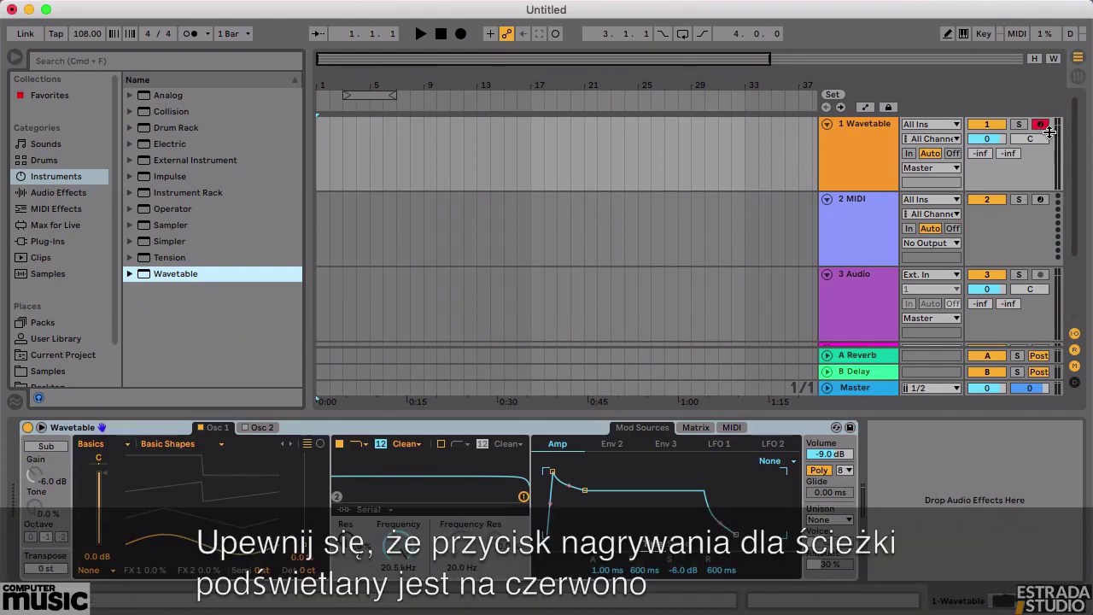
left_click(963, 34)
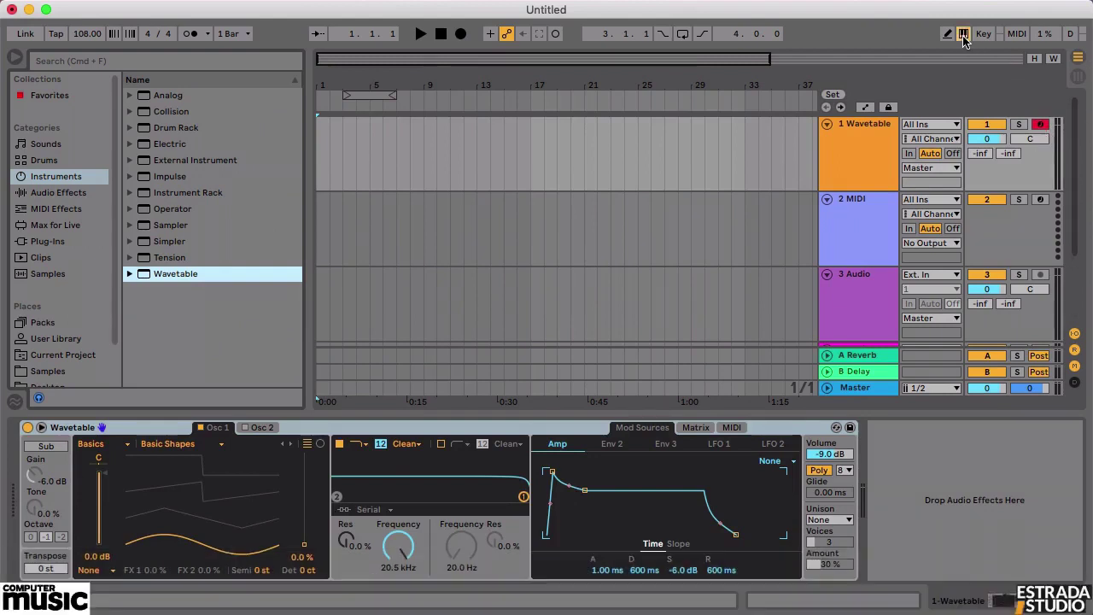
key("a")
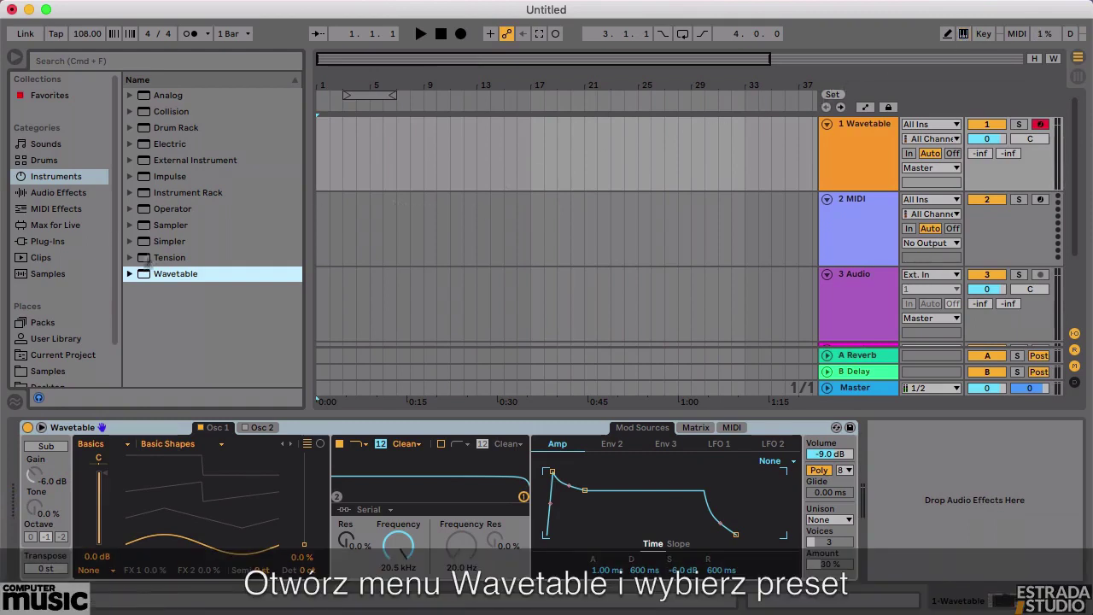
Step: Preview and load Collossus Guitar from Wavetable's Synth Keys folder onto track 1
left_click(129, 274)
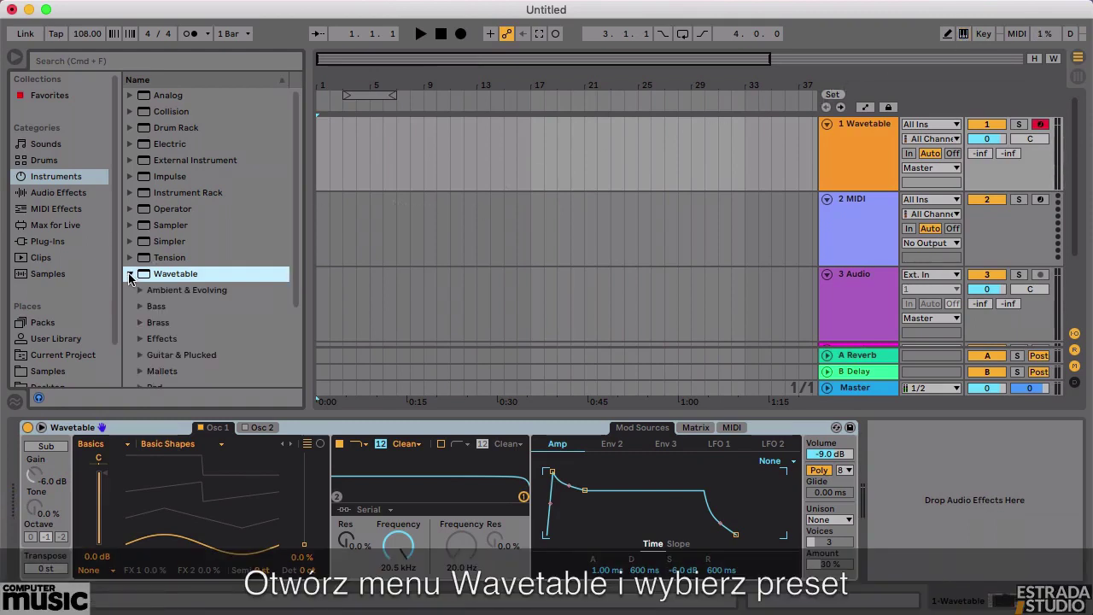
scroll(267, 279, "down", 2)
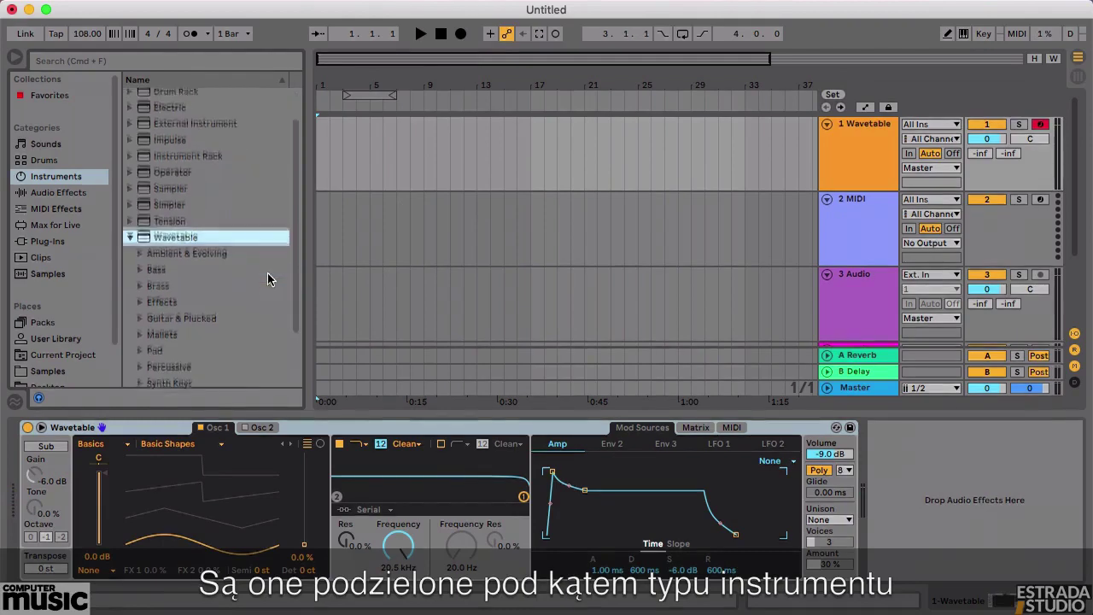
scroll(267, 279, "down", 4)
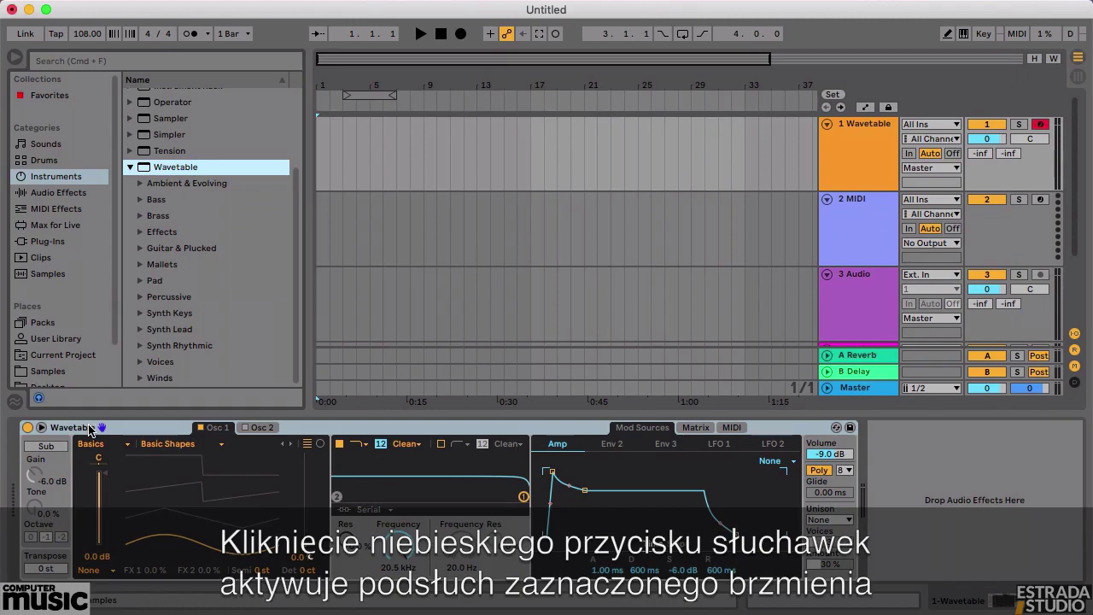
left_click(140, 314)
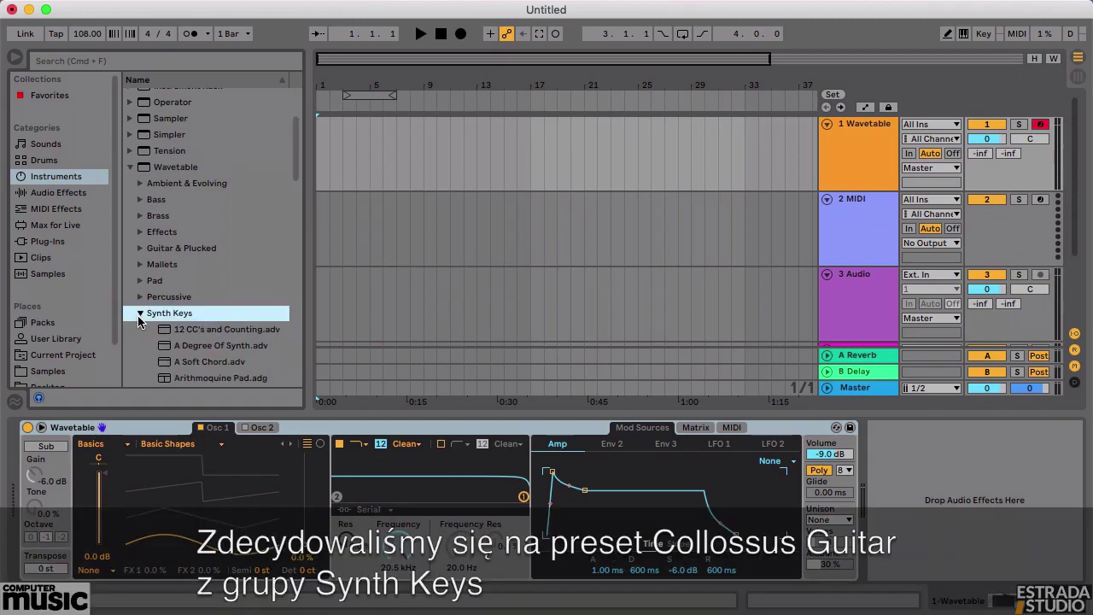
scroll(138, 316, "down", 6)
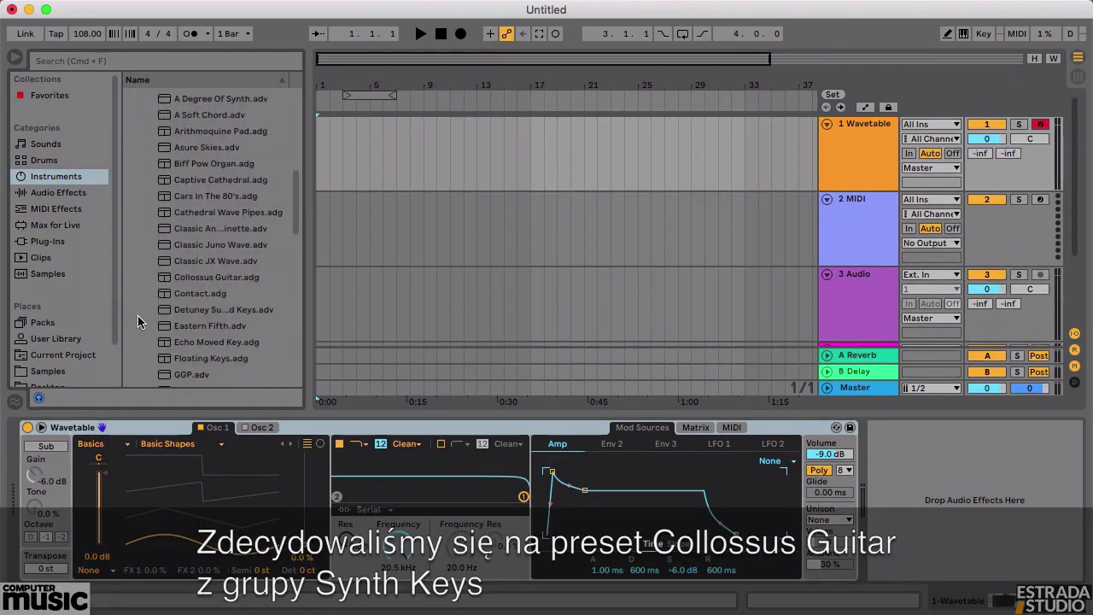
left_click(165, 280)
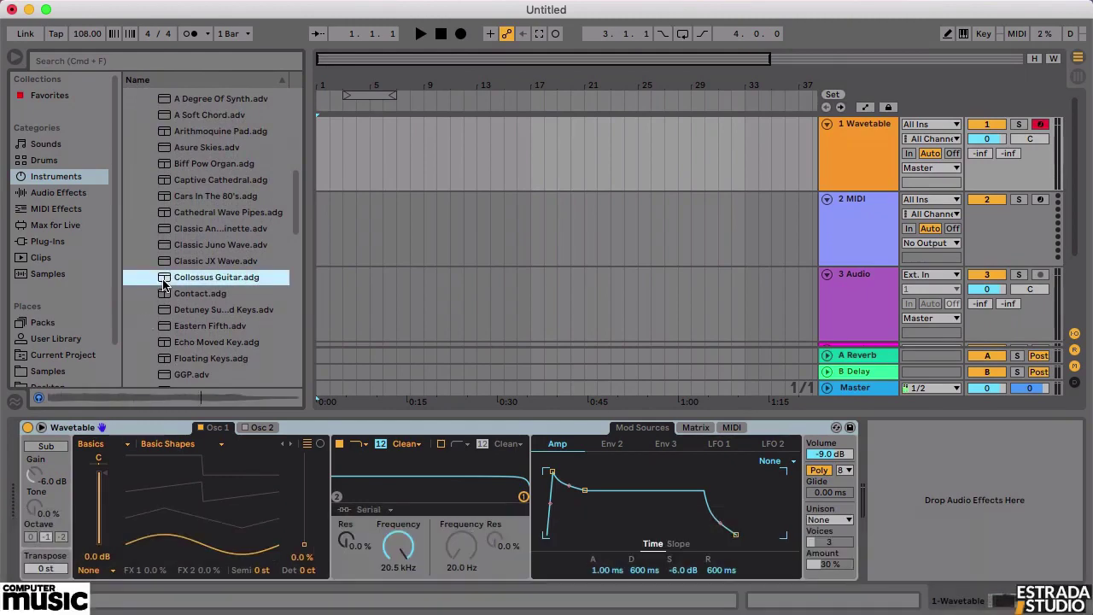
double_click(164, 282)
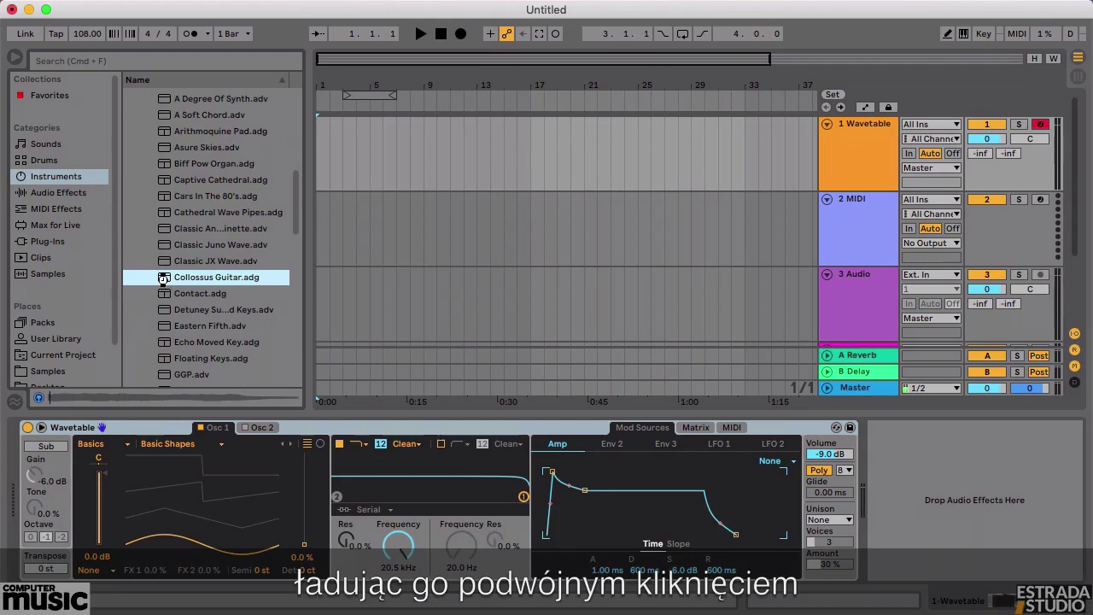
Step: Insert an empty MIDI clip over the first two bars of track 1
left_click(963, 33)
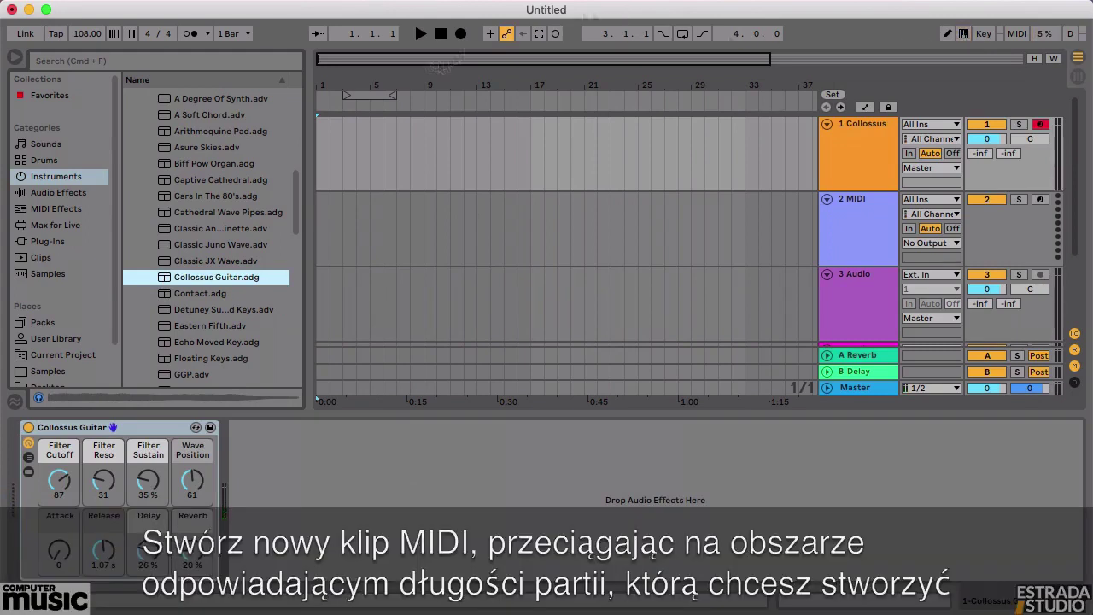
left_click_drag(386, 85, 362, 94)
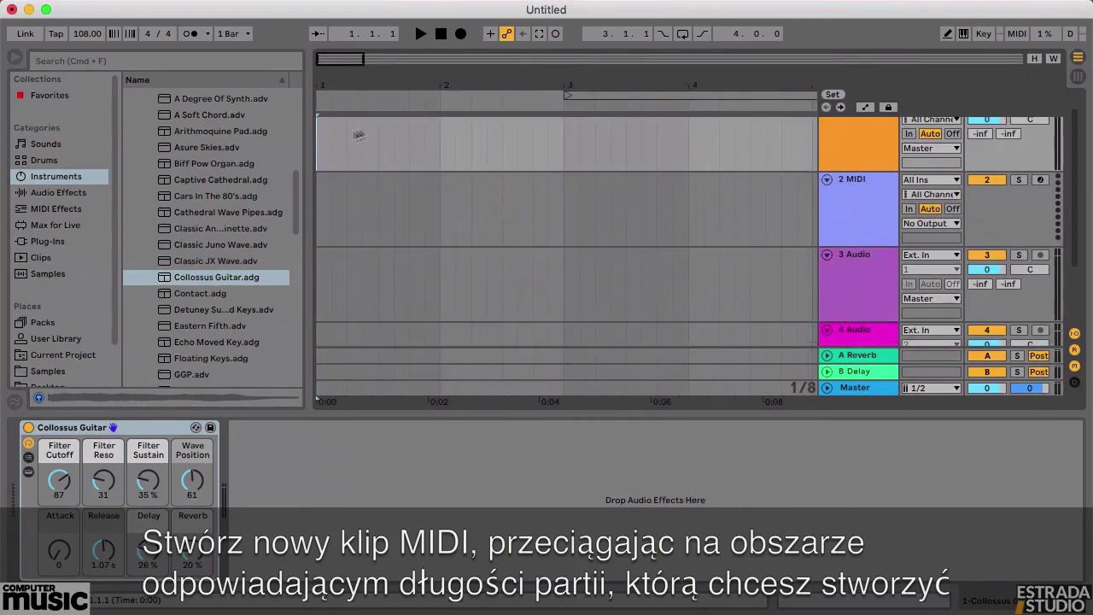
left_click_drag(323, 154, 563, 151)
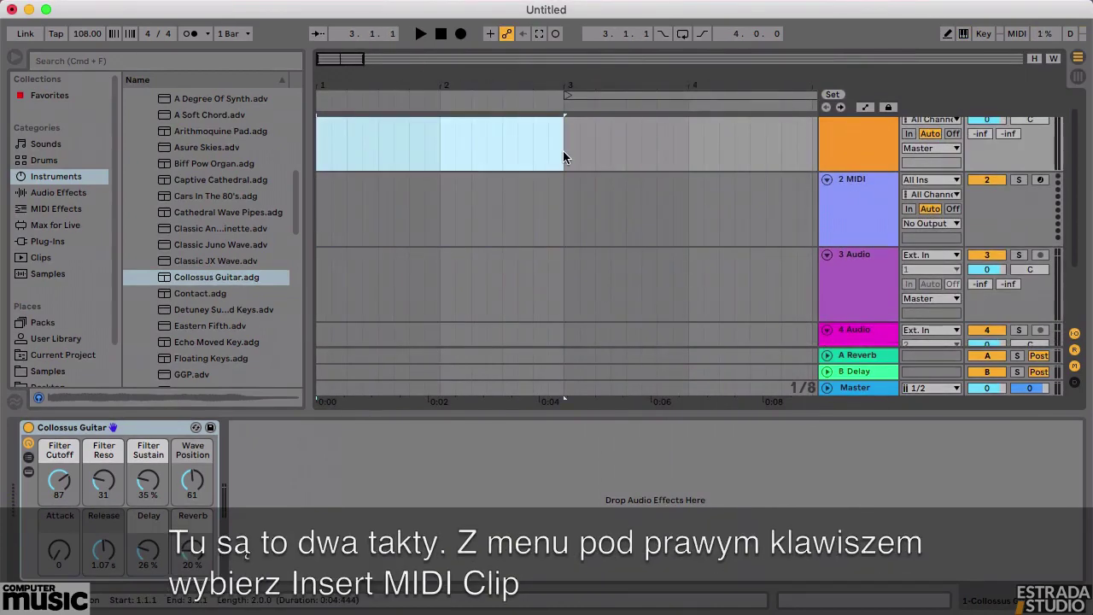
right_click(509, 146)
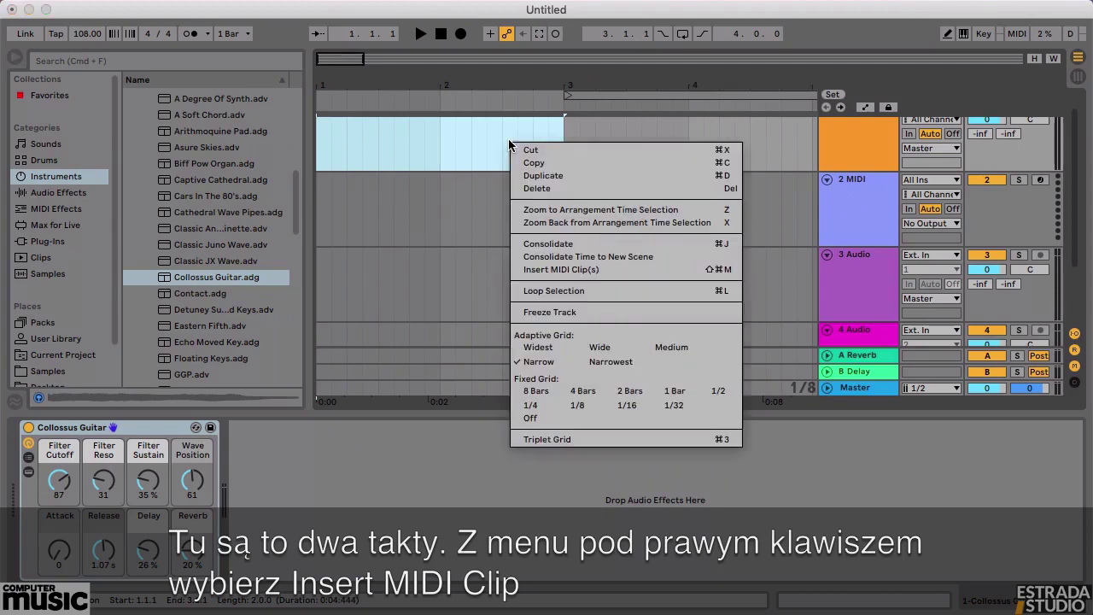
left_click(597, 270)
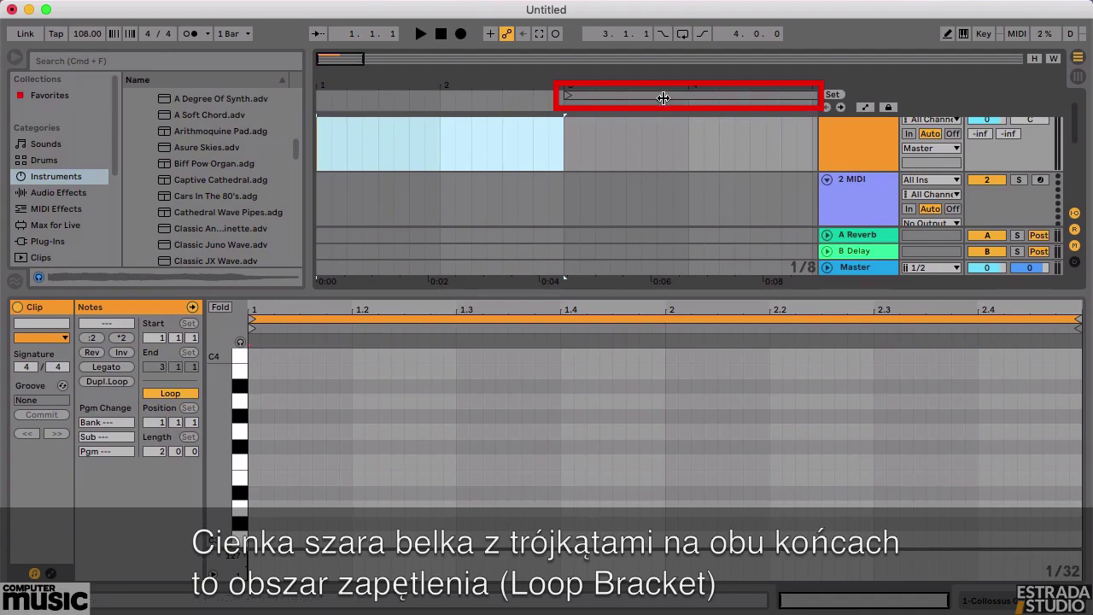
Step: Set the loop brace from bar 1 to bar 3 and switch arrangement looping on
left_click_drag(663, 96, 419, 112)
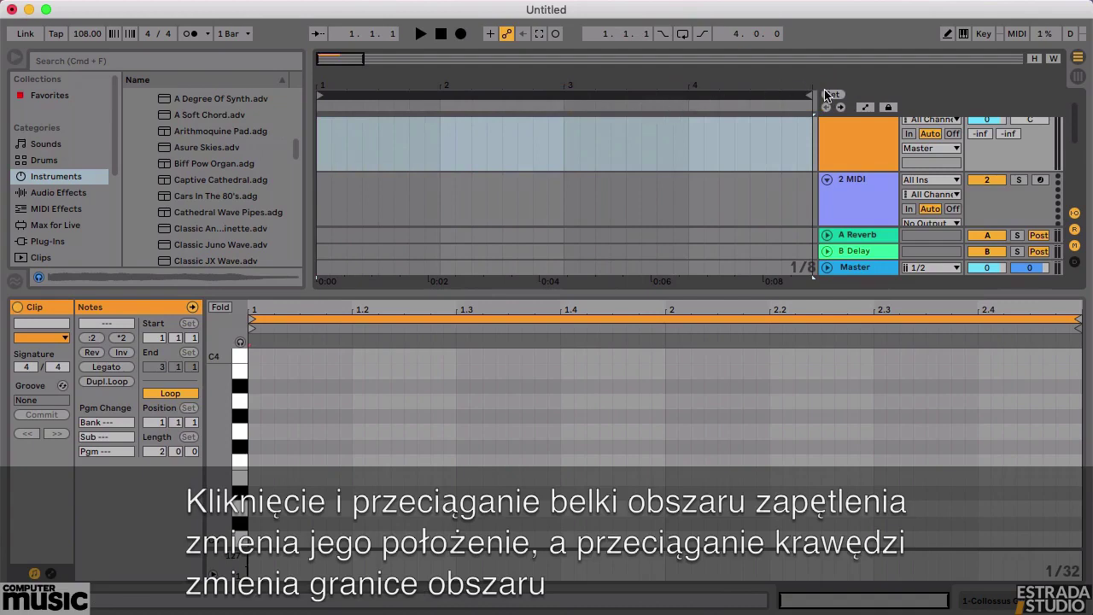
left_click_drag(808, 94, 563, 96)
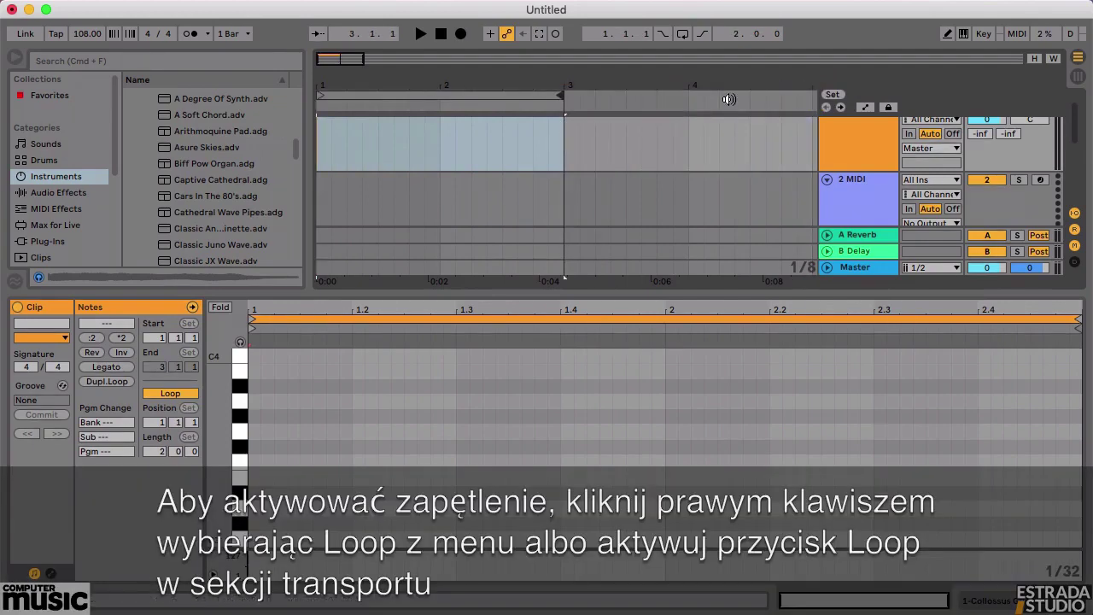
right_click(532, 135)
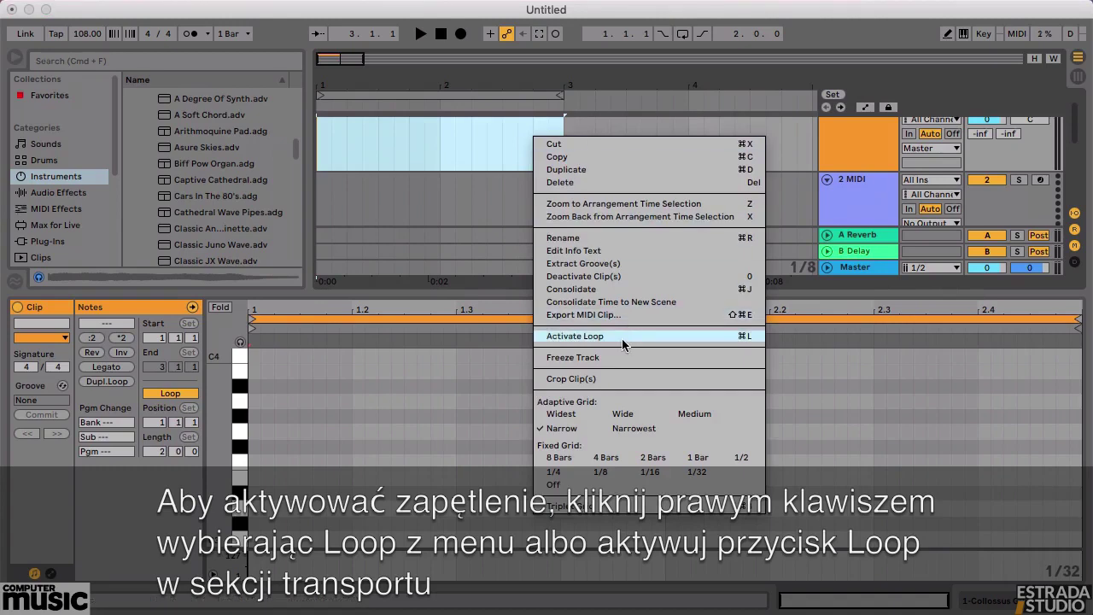
left_click(682, 36)
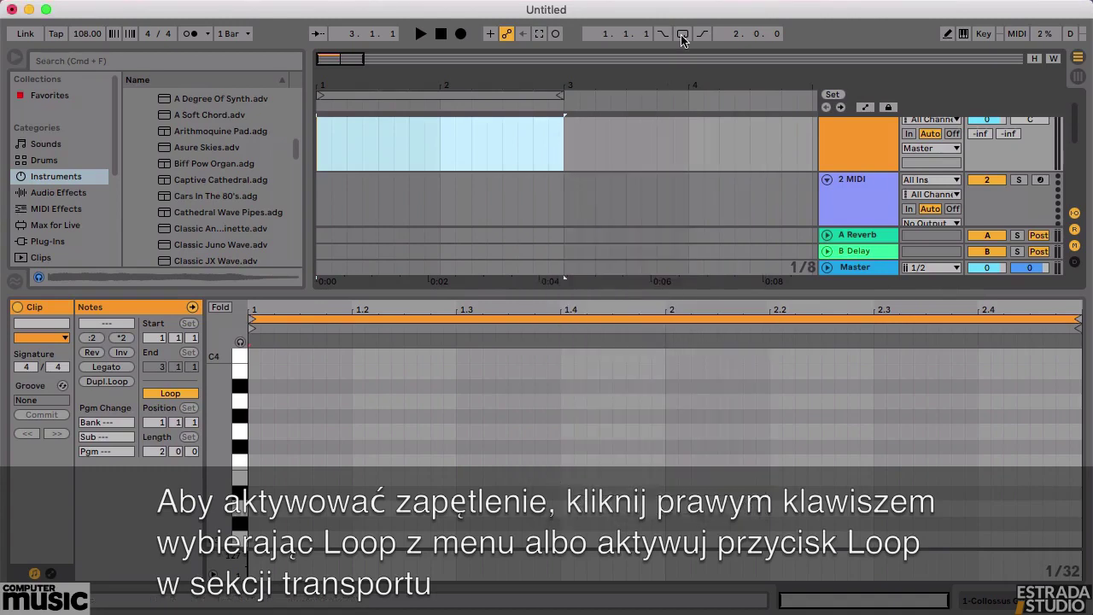
left_click(682, 35)
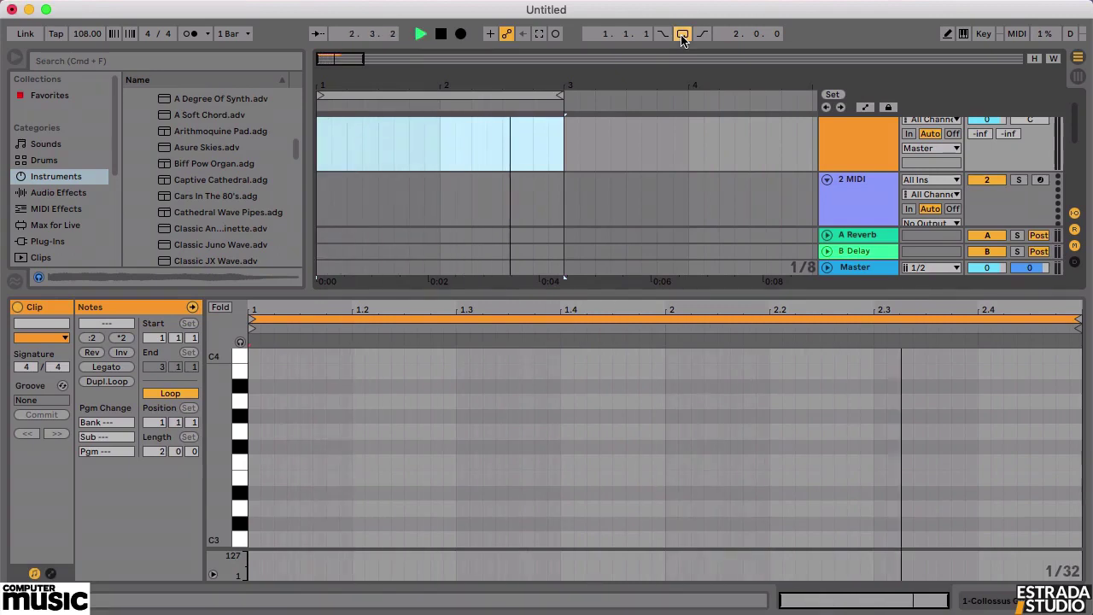
Step: Stop playback, enlarge the piano roll, and switch to Draw mode
left_click(442, 38)
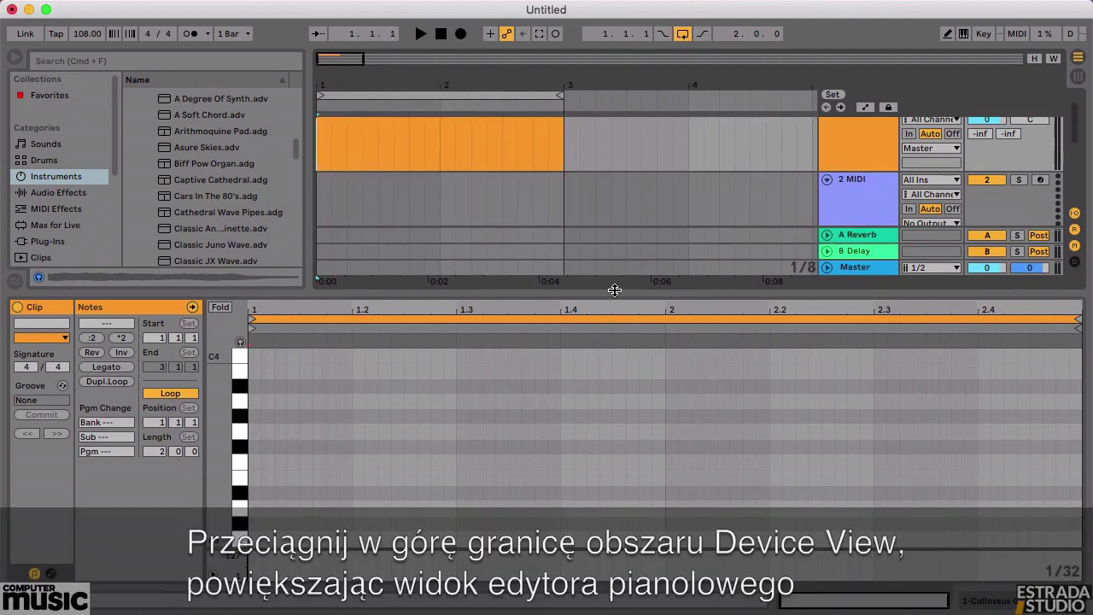
left_click_drag(614, 291, 617, 200)
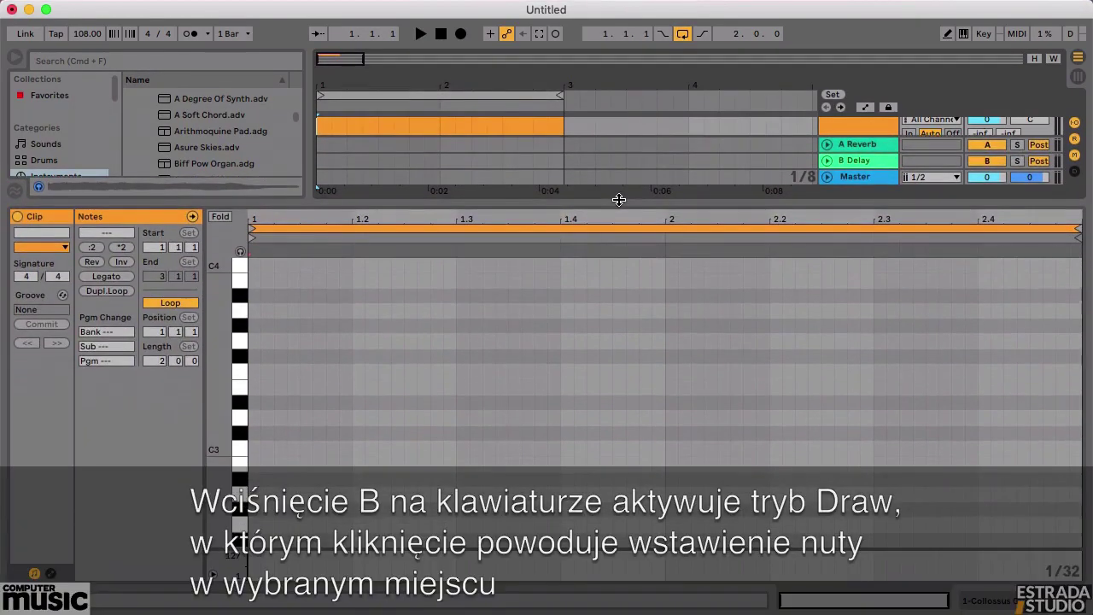
key("b")
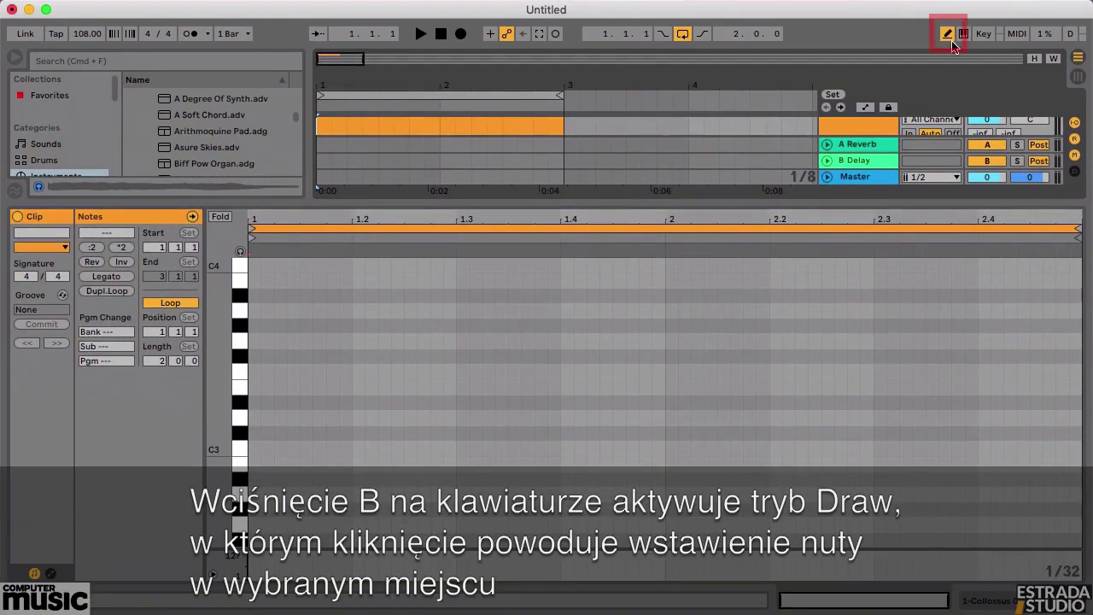
Step: Draw notes C3, C3, C3, G3, G3, A3, A3, A3, E3, F3, then play the melody
left_click(314, 446)
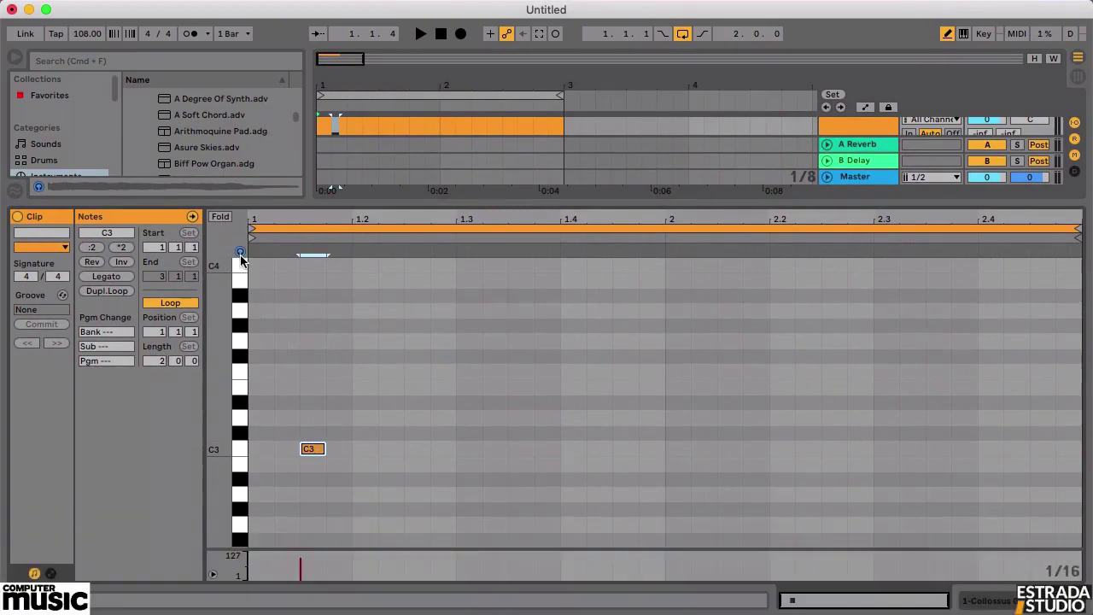
left_click(390, 449)
left_click(469, 449)
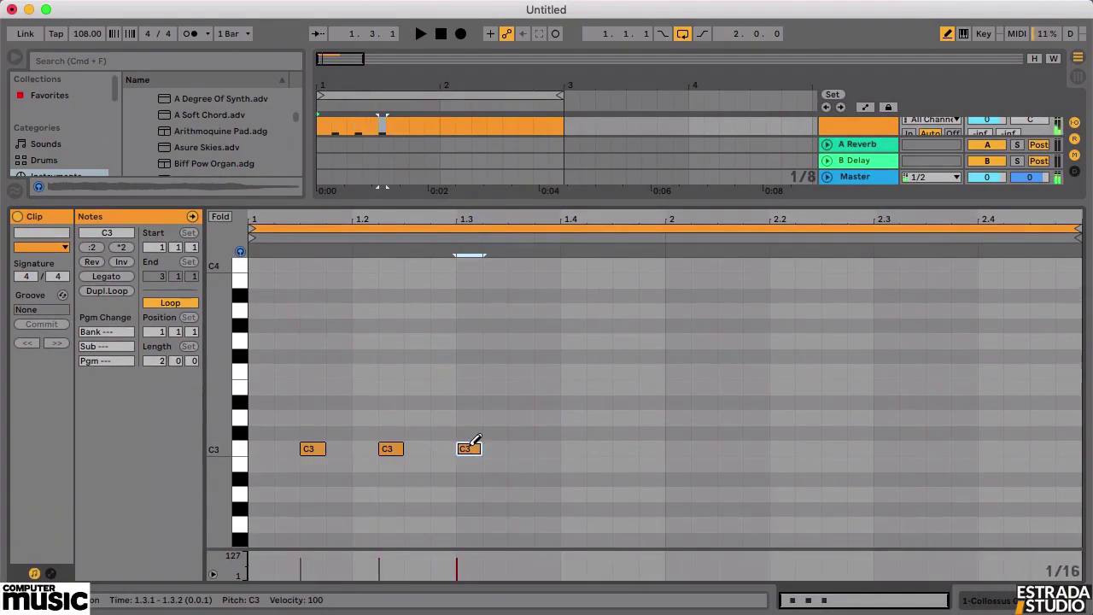
left_click(546, 341)
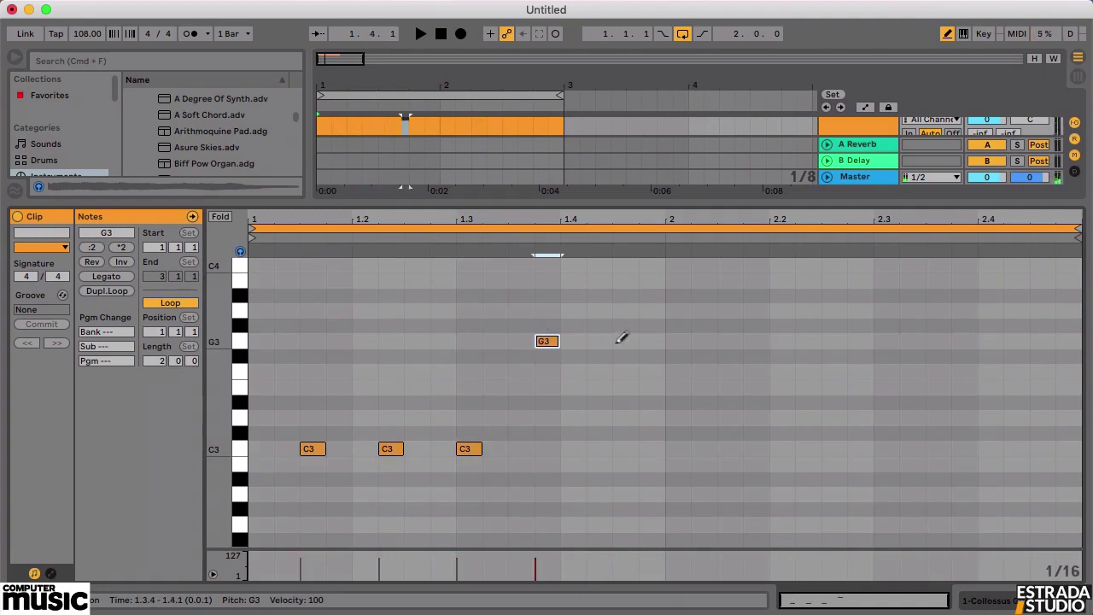
left_click(625, 341)
left_click(730, 310)
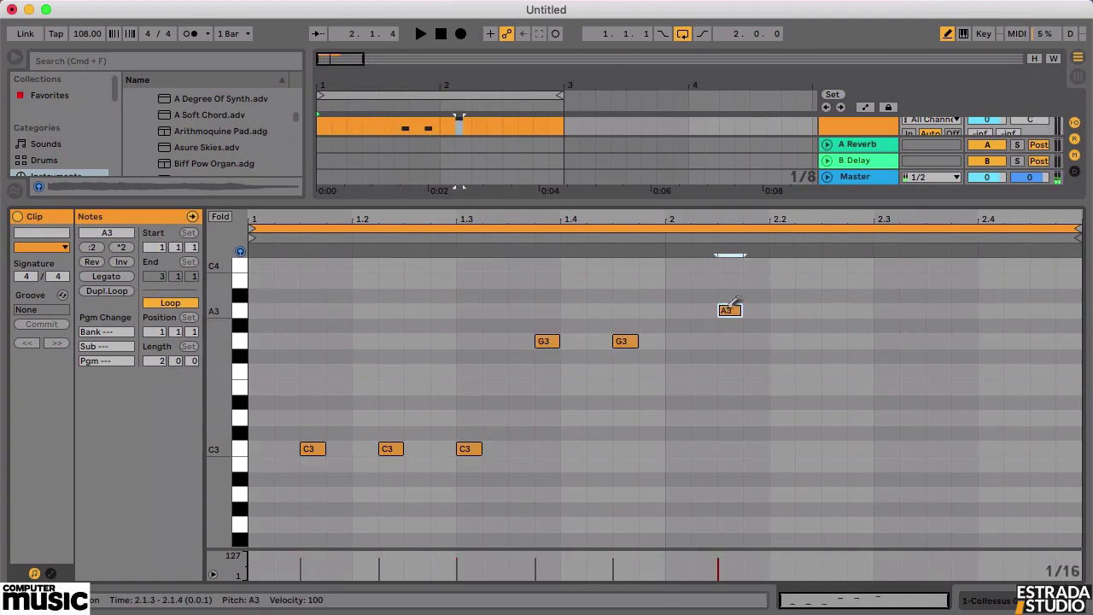
left_click(807, 310)
left_click(886, 310)
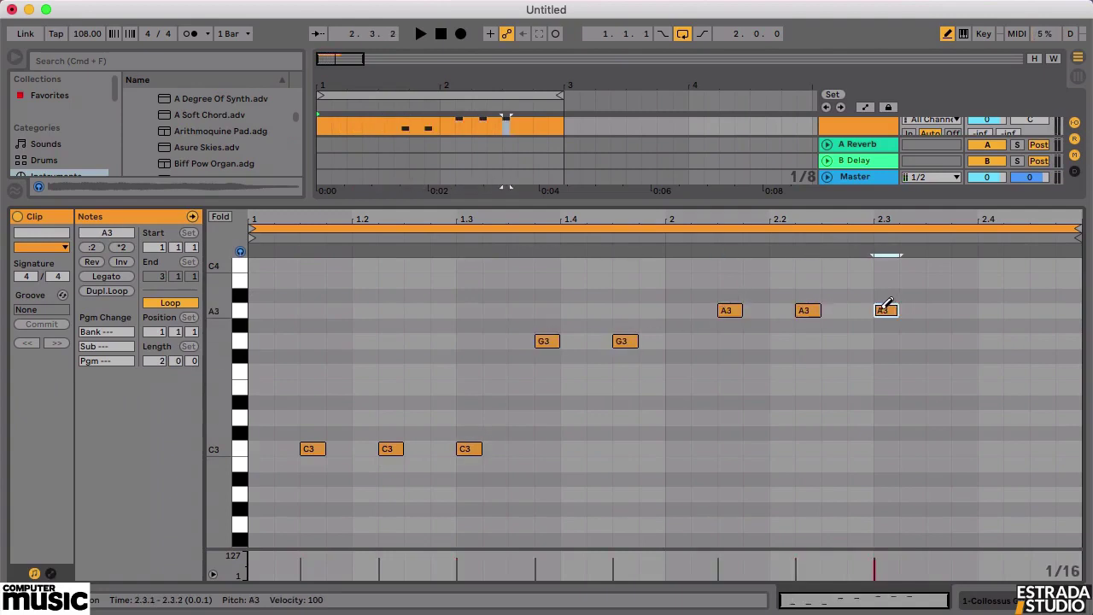
left_click(963, 386)
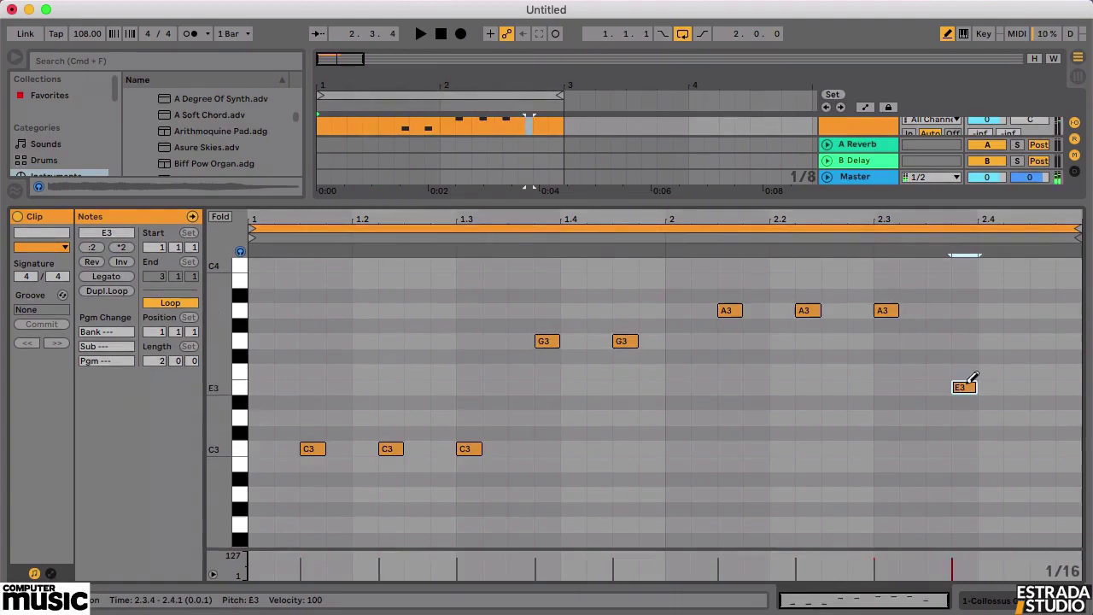
left_click(1041, 371)
key("space")
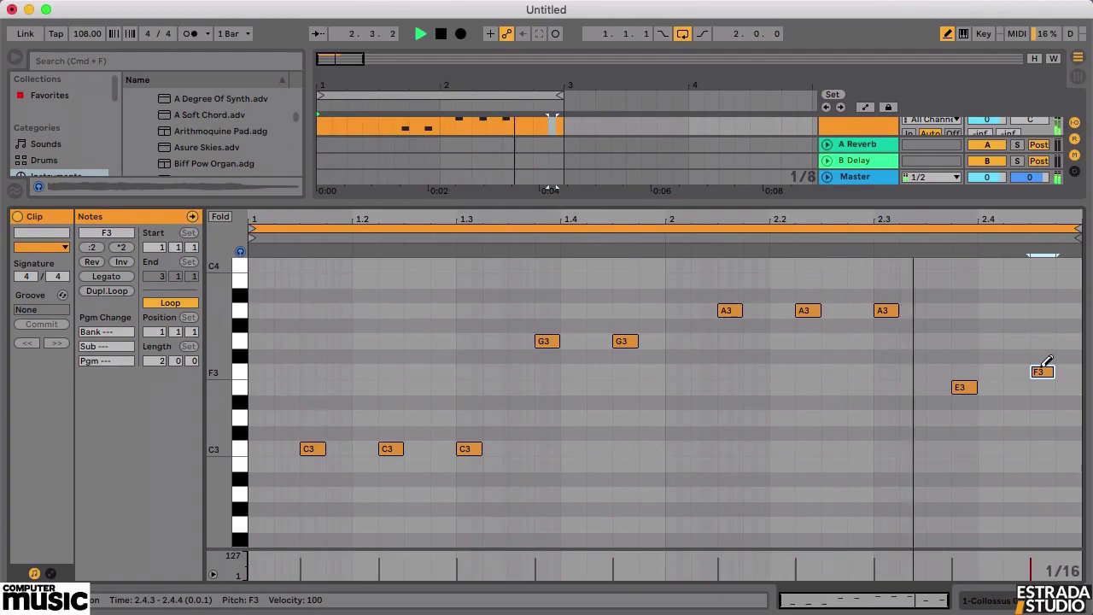
key("space")
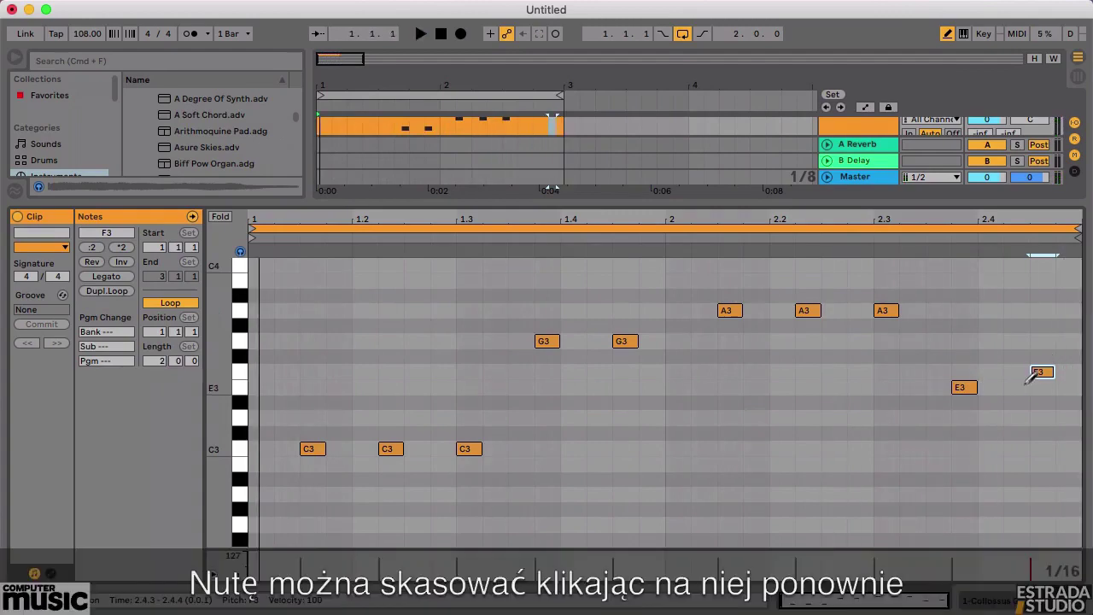
left_click(1042, 371)
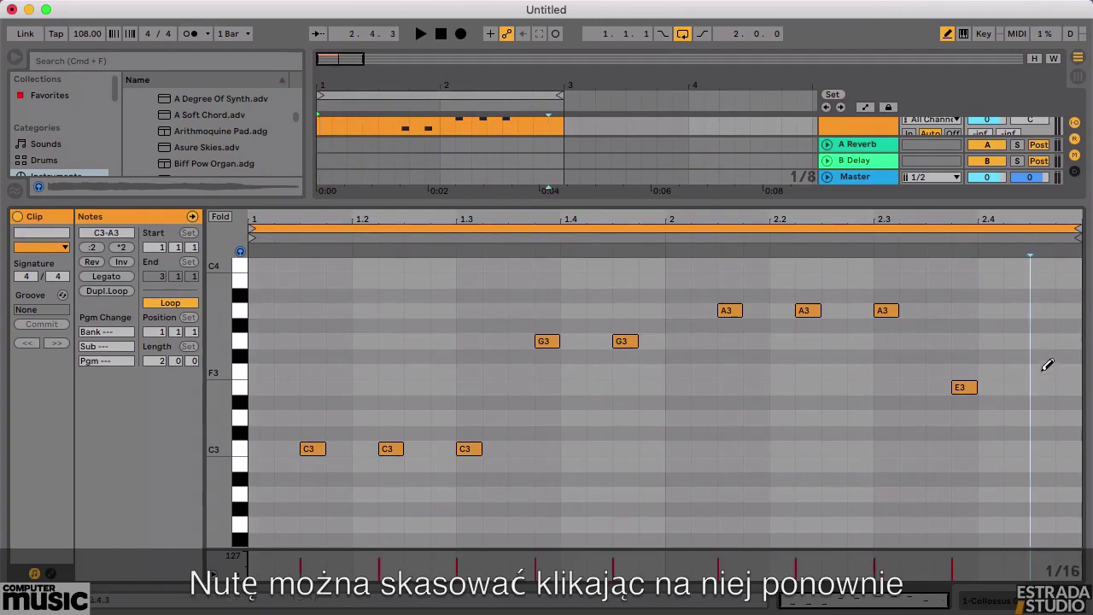
left_click(1046, 340)
left_click(1048, 338)
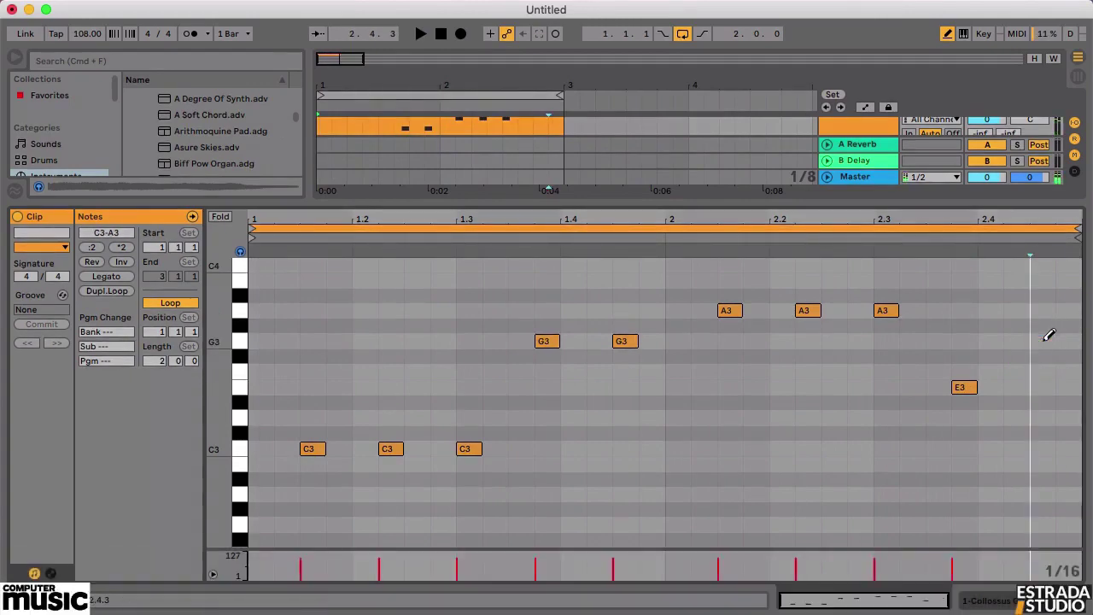
left_click(1042, 370)
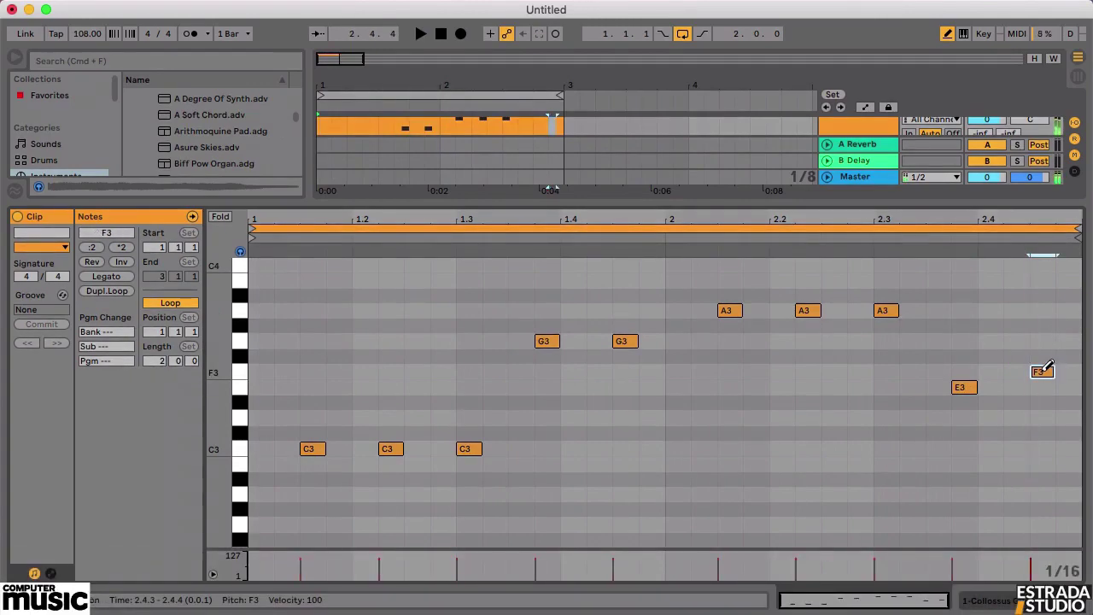
key("space")
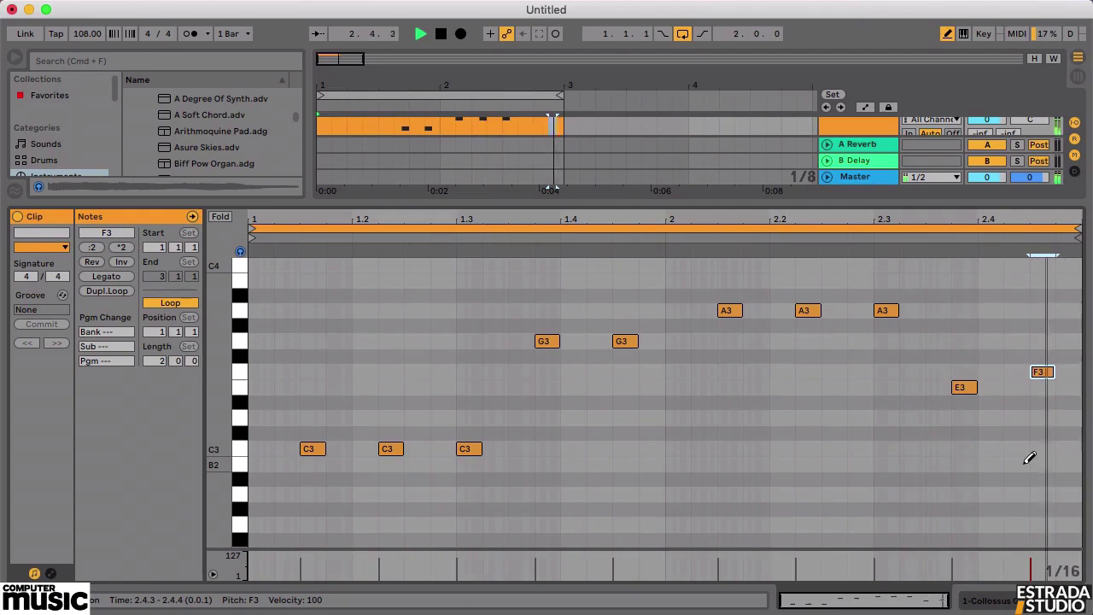
key("space")
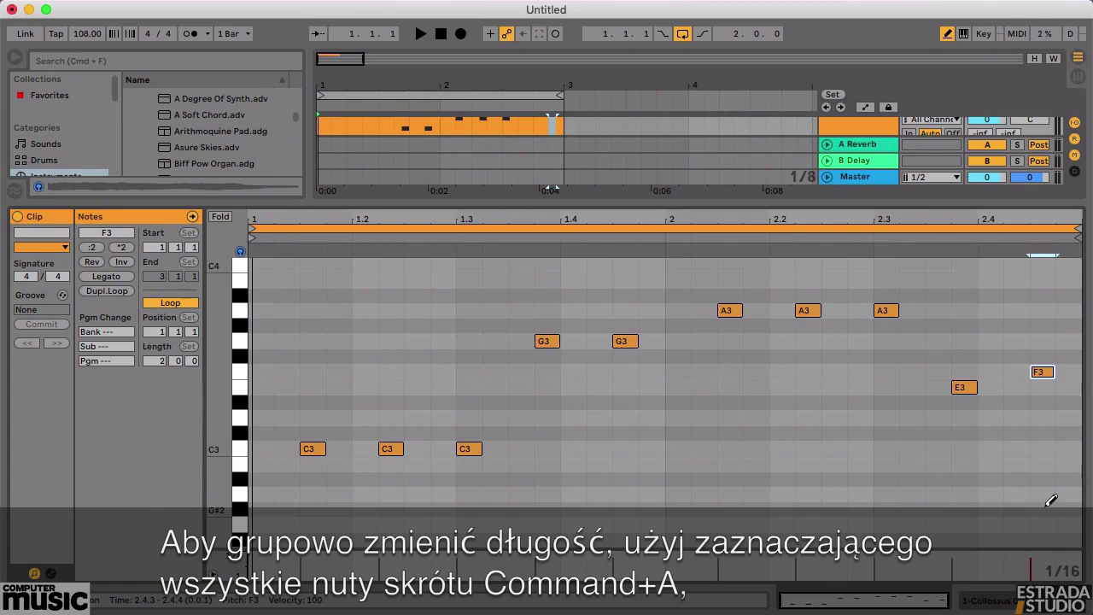
Step: Select all ten notes, shorten them together, audition the result, and exit Draw mode
key("super+a")
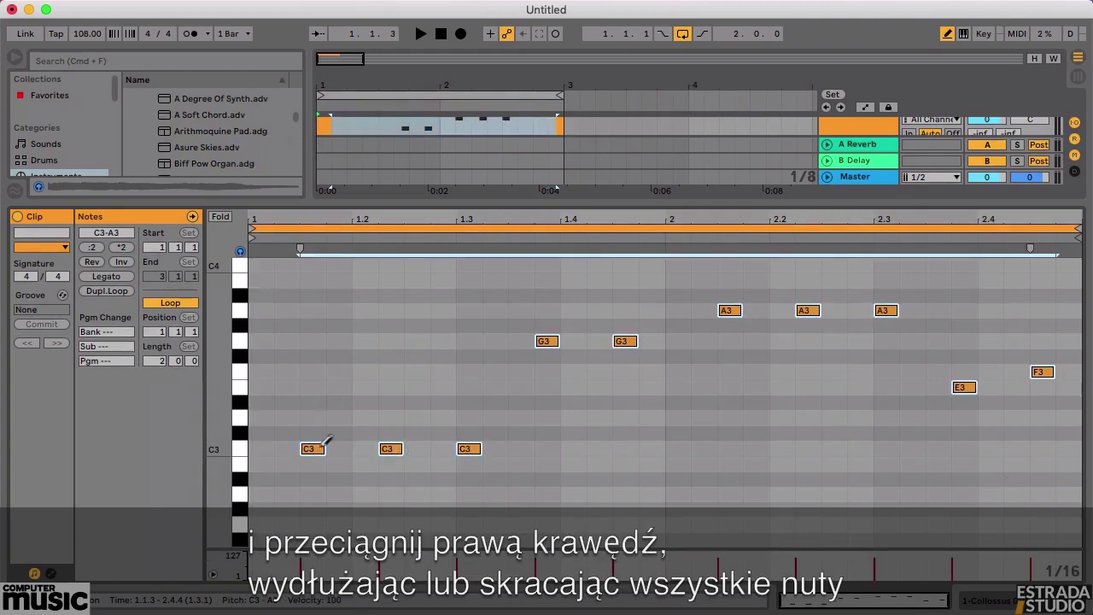
left_click_drag(323, 450, 306, 451)
key("space")
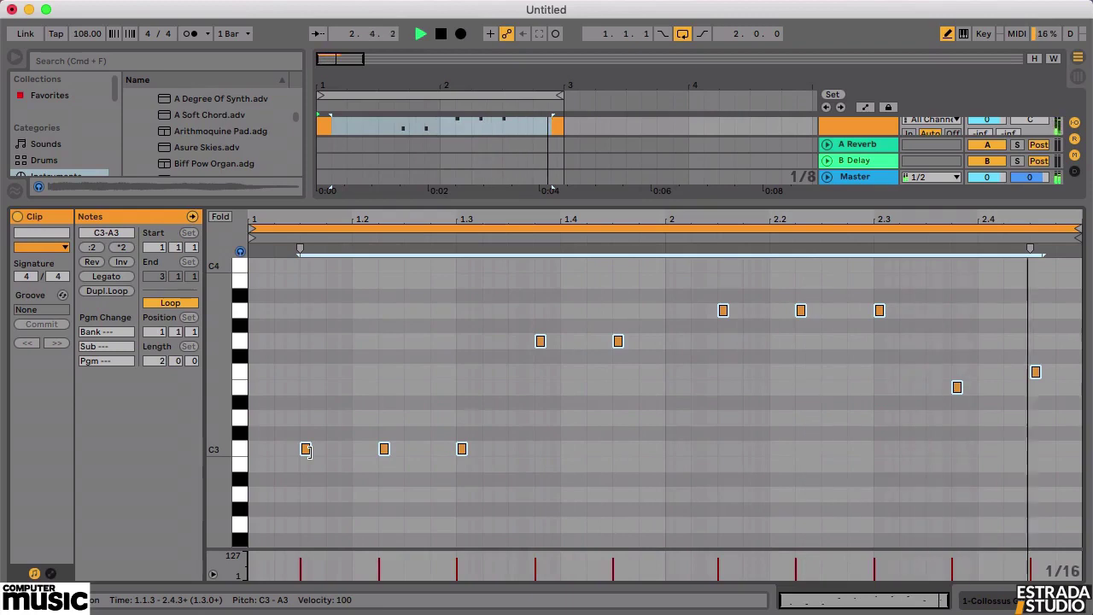
key("space")
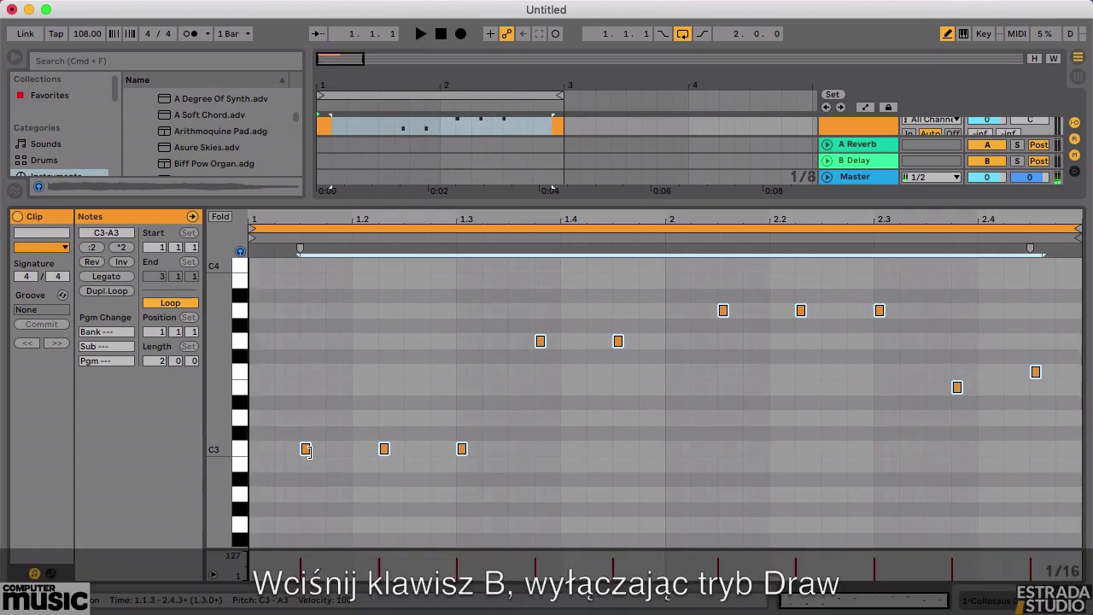
key("b")
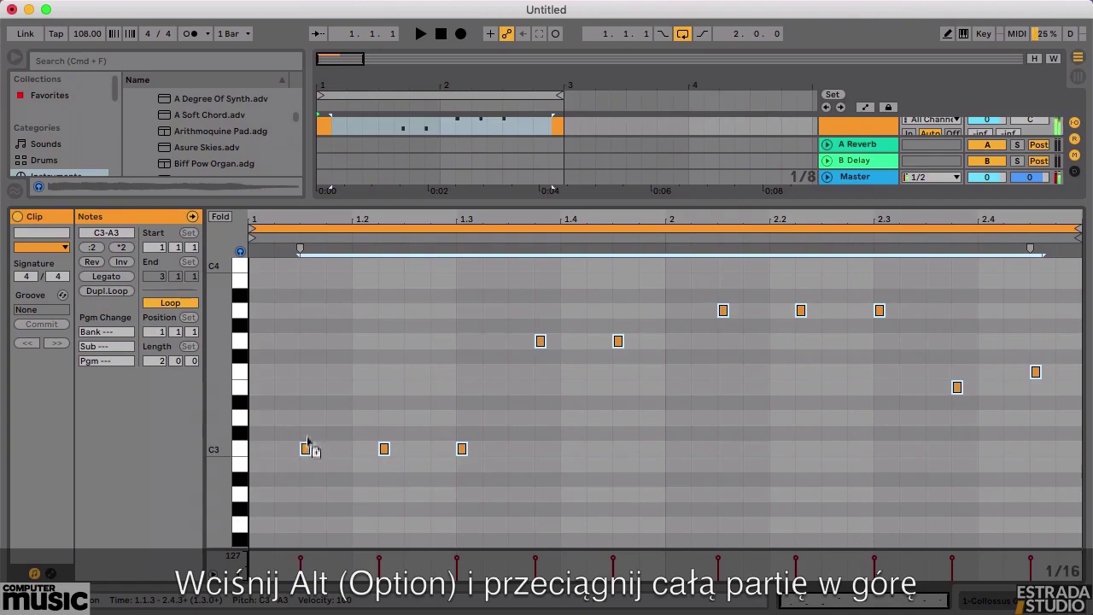
Step: Alt-drag all ten notes up four semitones to duplicate them, then audition the dyads
left_click_drag(306, 451, 309, 389)
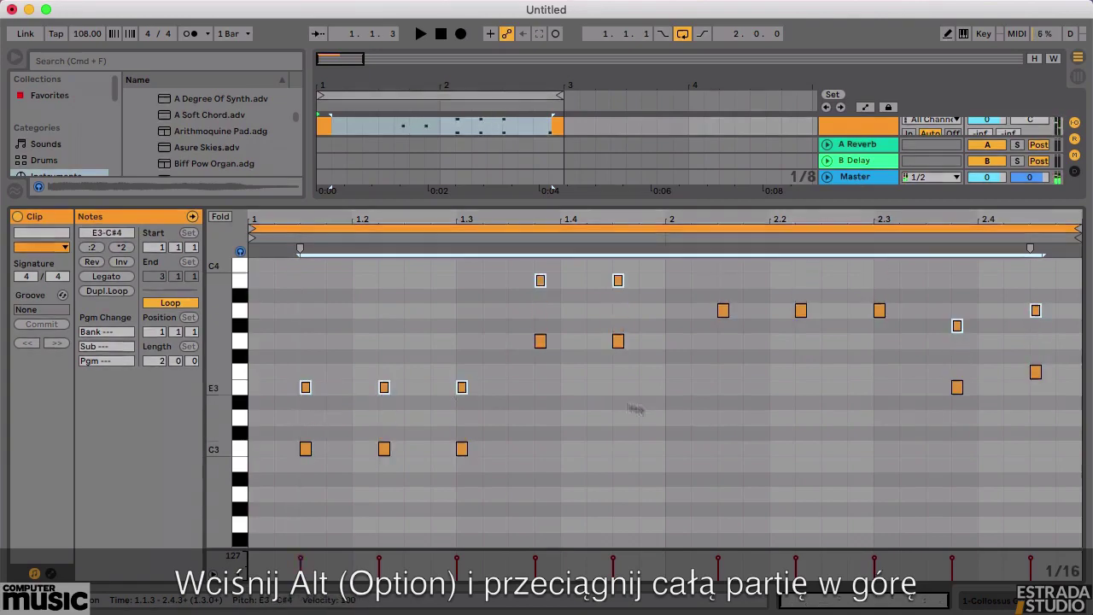
scroll(678, 418, "up", 3)
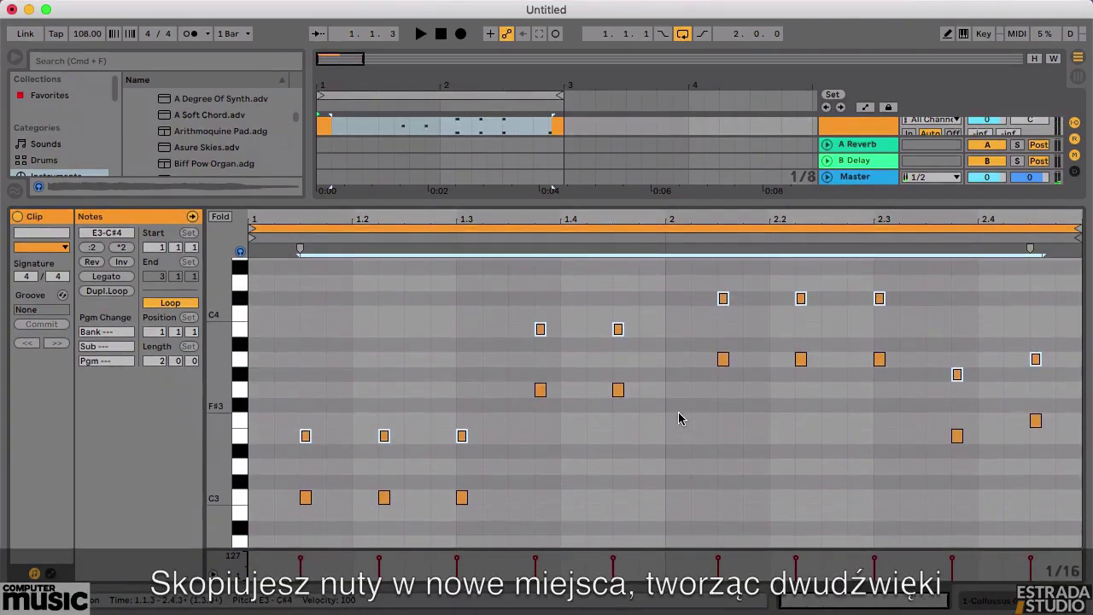
key("space")
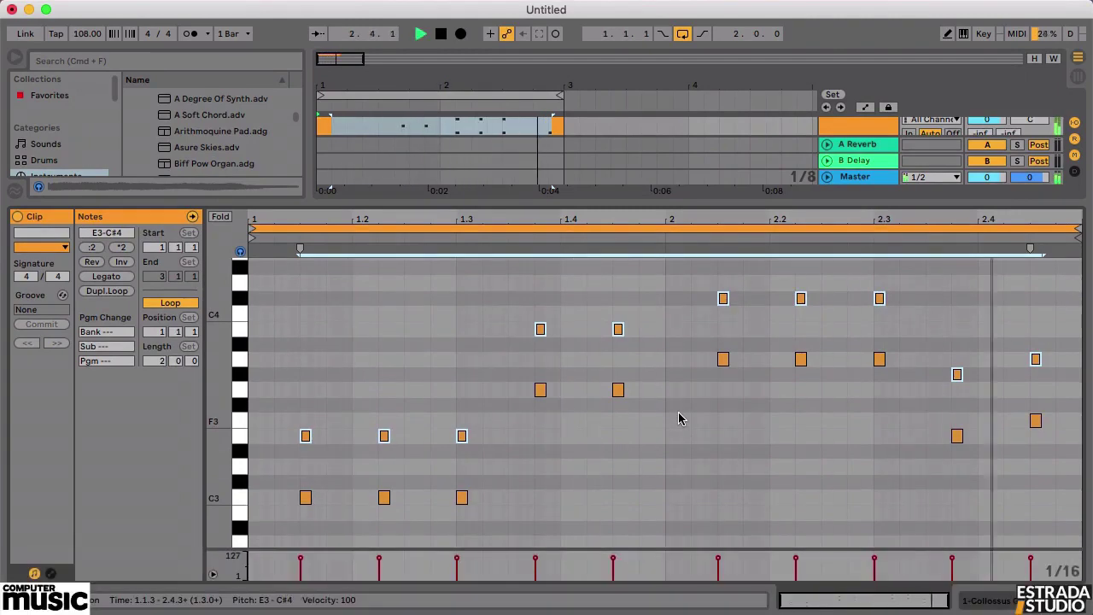
key("space")
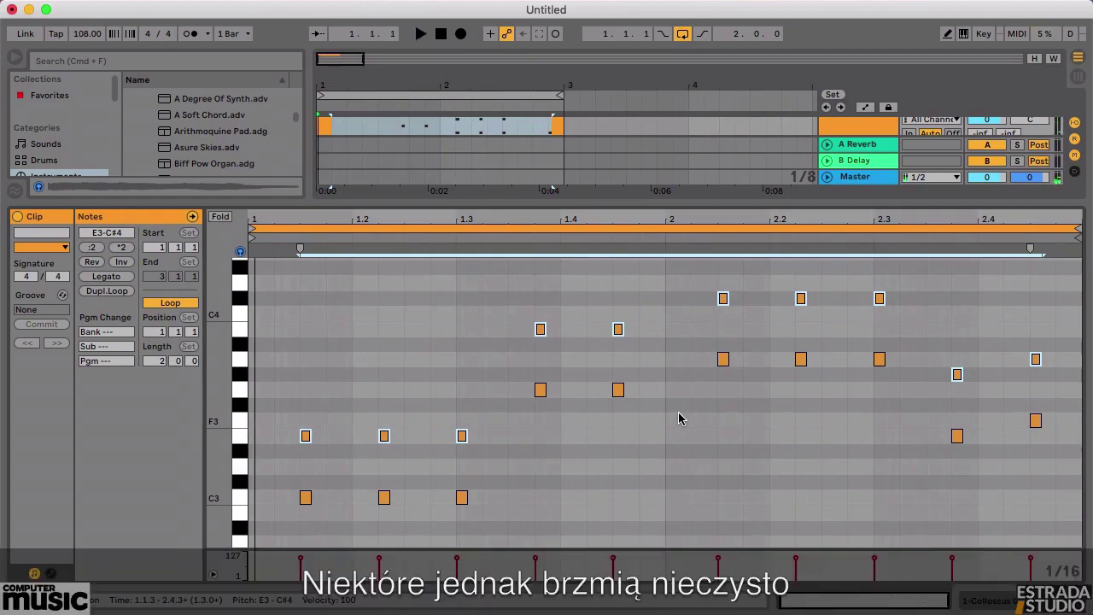
Step: Select the three C#4 notes and the G#3 note, drop them a semitone, and play
left_click(857, 420)
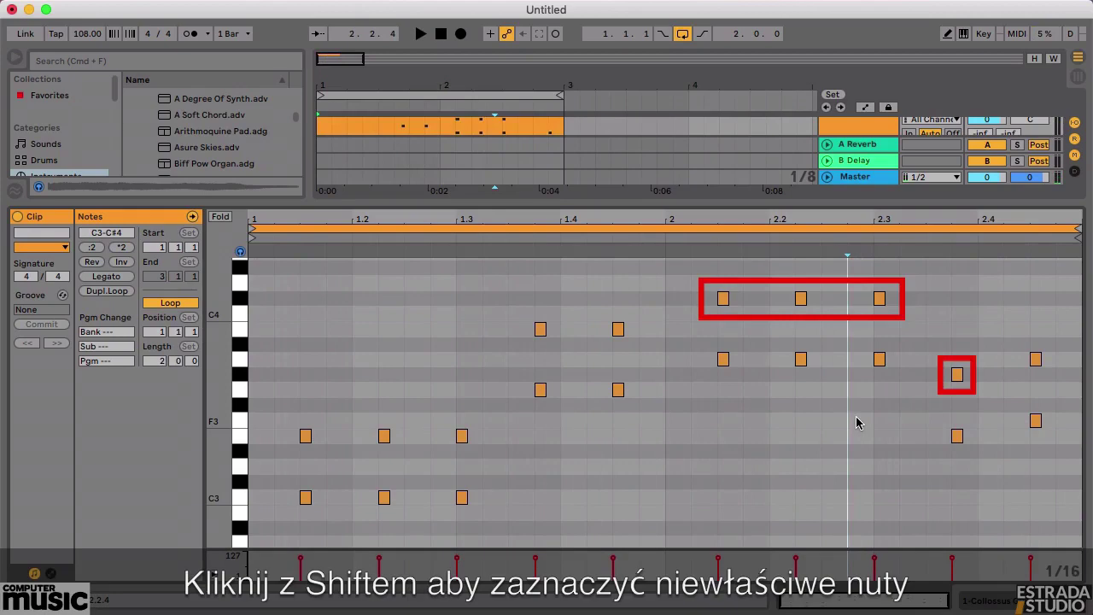
left_click(723, 298, "shift")
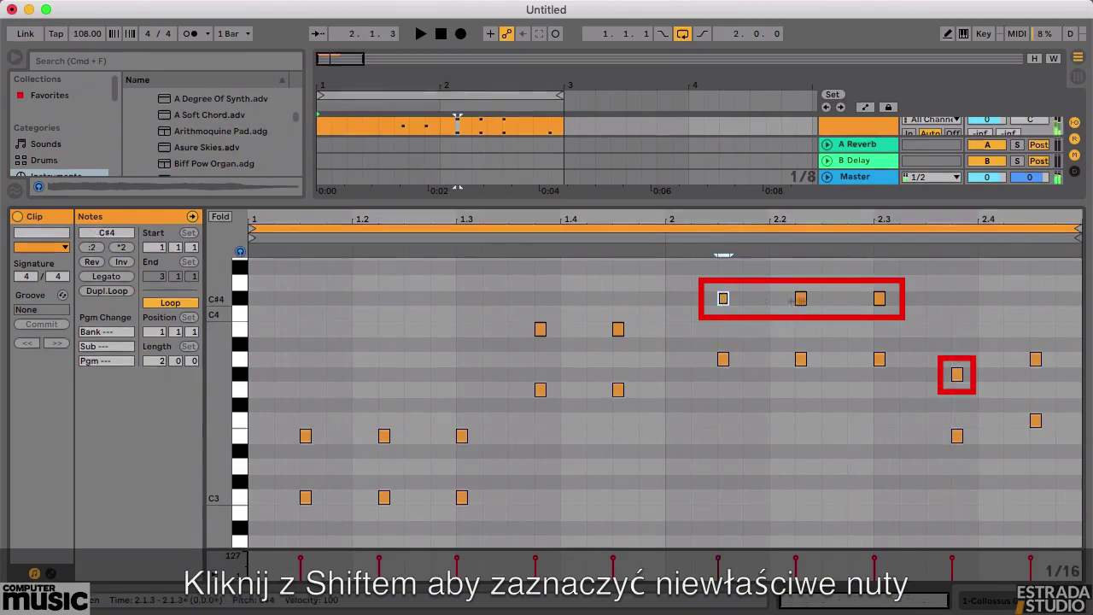
left_click(800, 301, "shift")
left_click(880, 300, "shift")
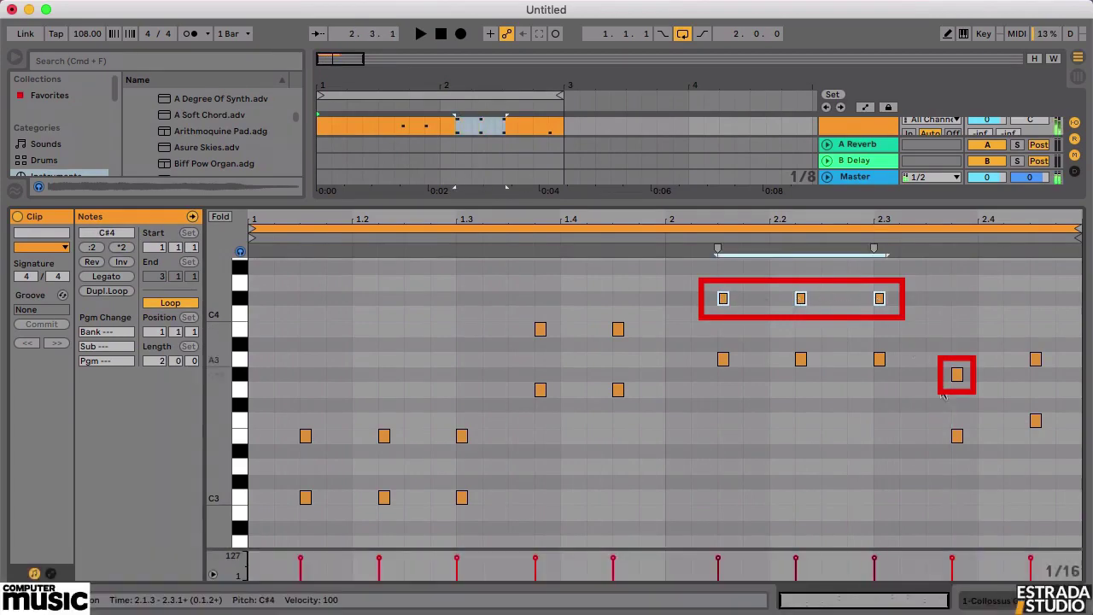
left_click(956, 375, "shift")
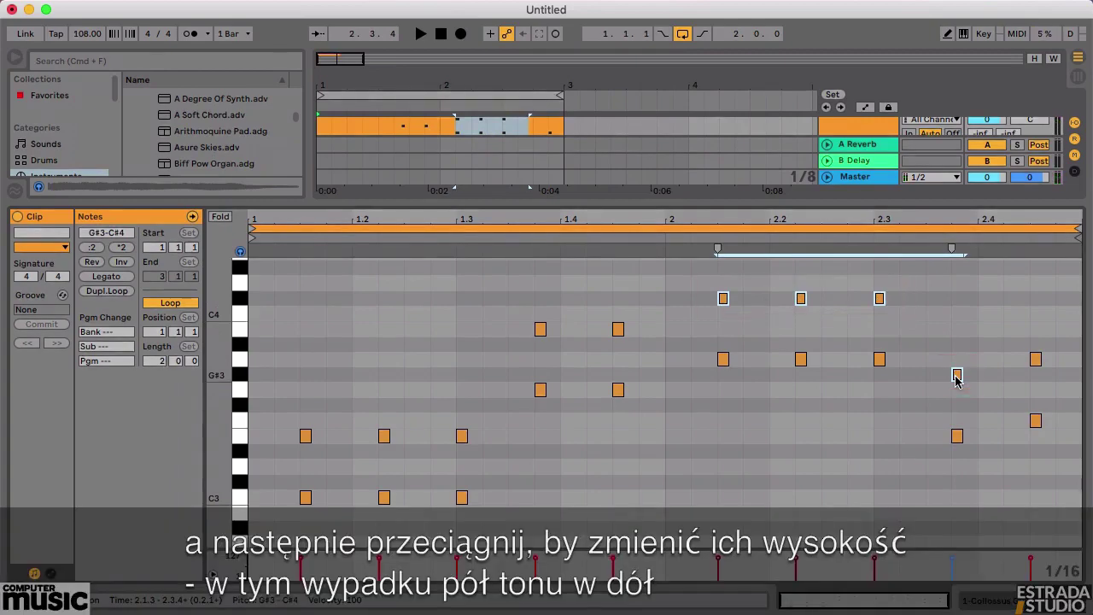
left_click(722, 312)
left_click_drag(725, 314, 721, 314)
key("space")
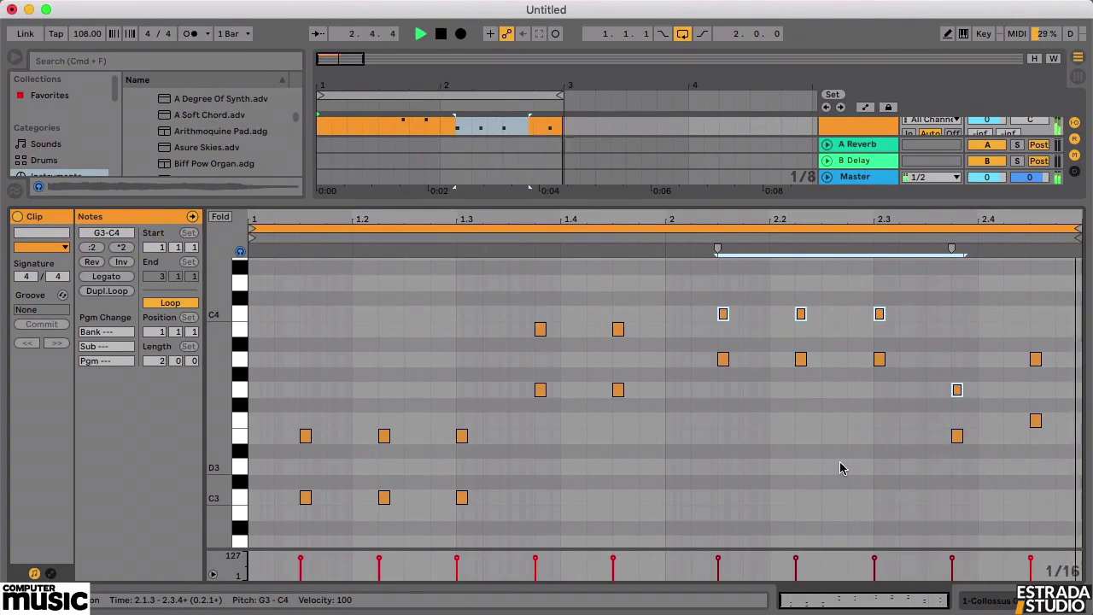
Step: Stop playback and lower the four selected harmony notes a semitone to B3 and F#3
key("space")
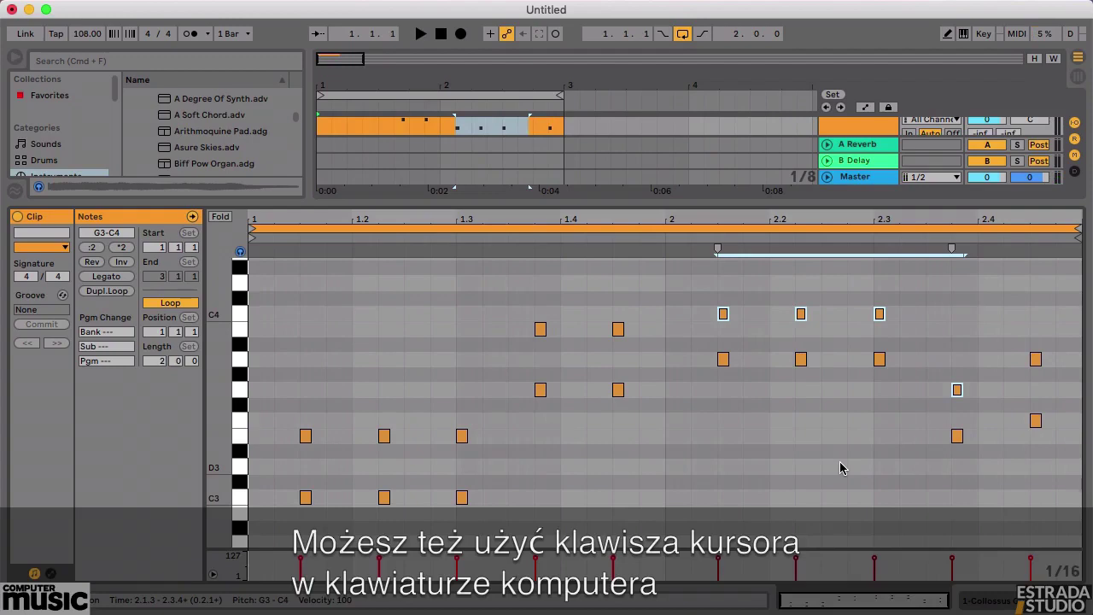
key("Down")
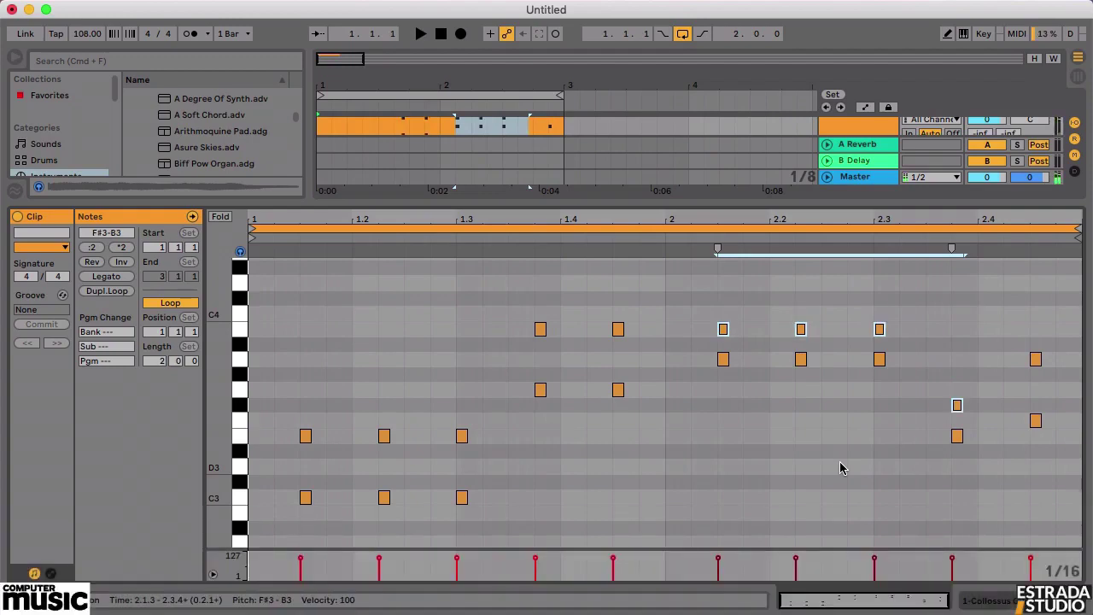